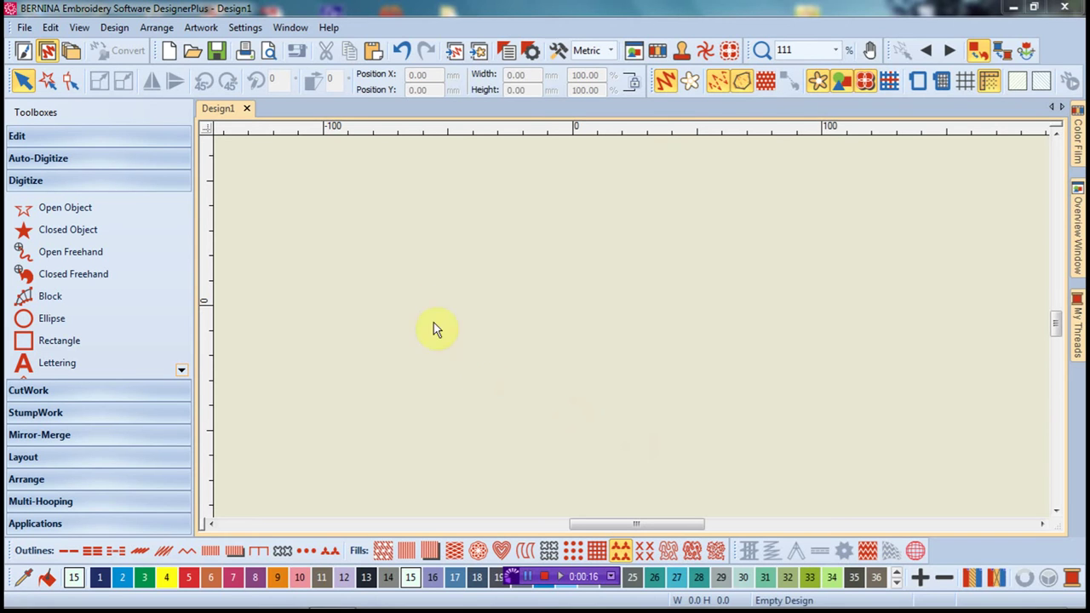
# Step: On the artwork canvas, browse to Libraries > Pictures > … > Artwork > PhotoStitch and choose Cat Face.jpg for import
pyautogui.click(23, 53)
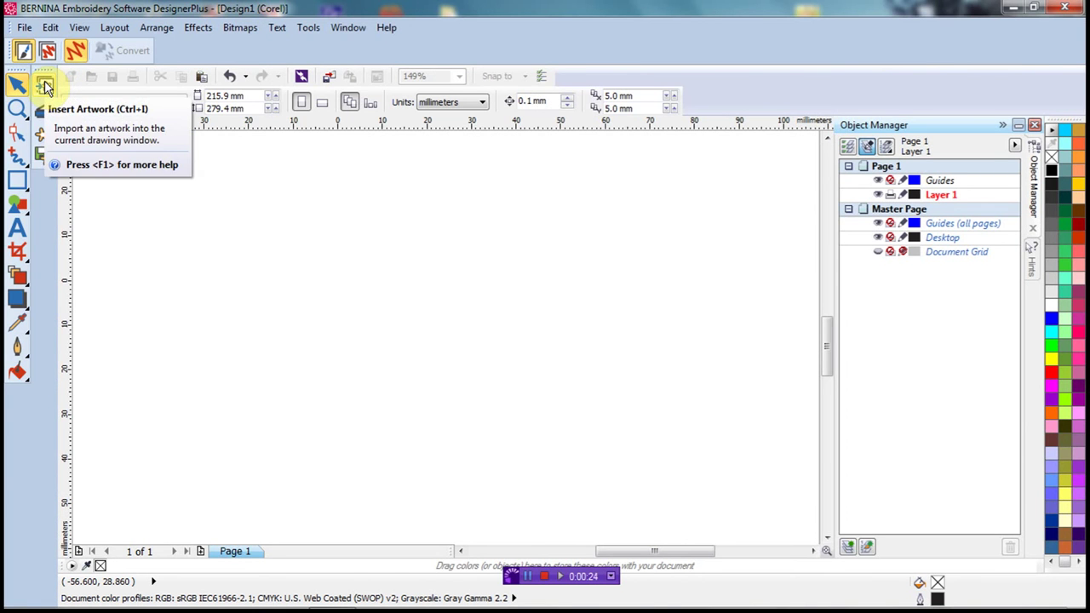
pyautogui.click(45, 86)
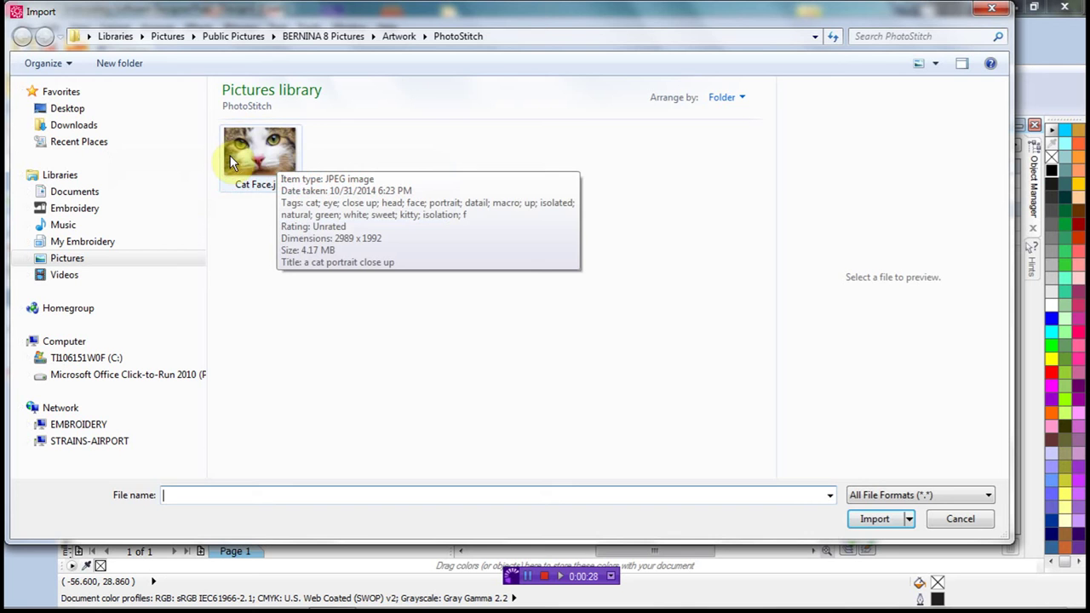
pyautogui.click(61, 177)
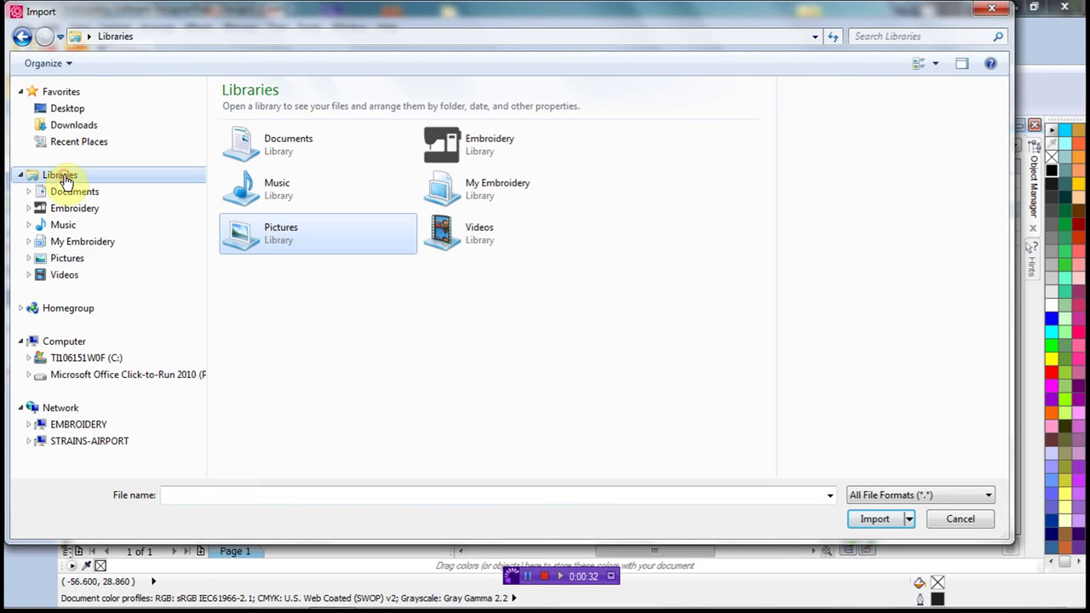
pyautogui.click(65, 260)
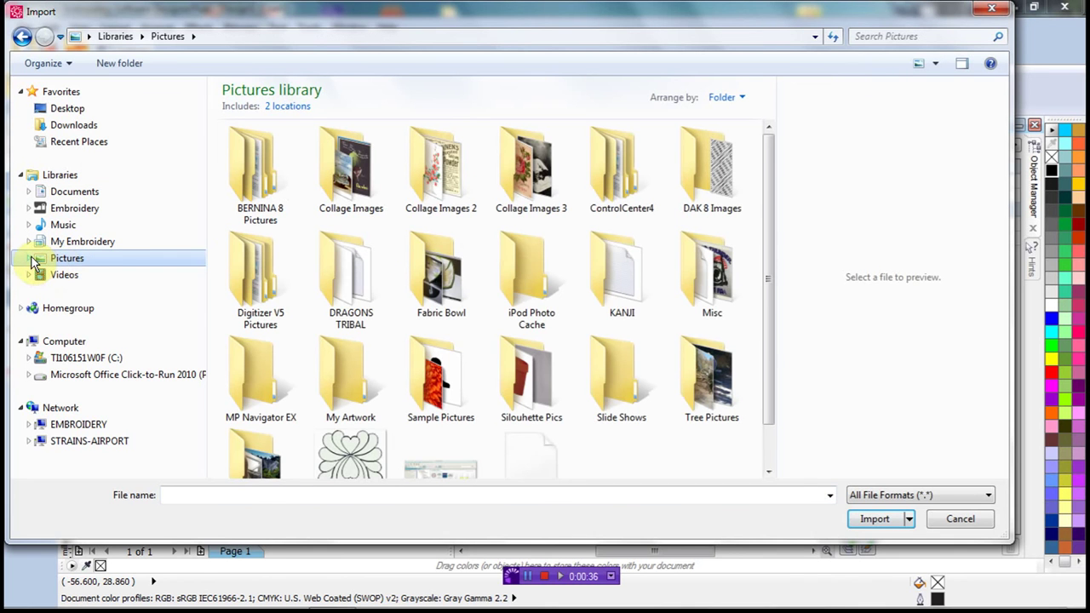
pyautogui.click(29, 258)
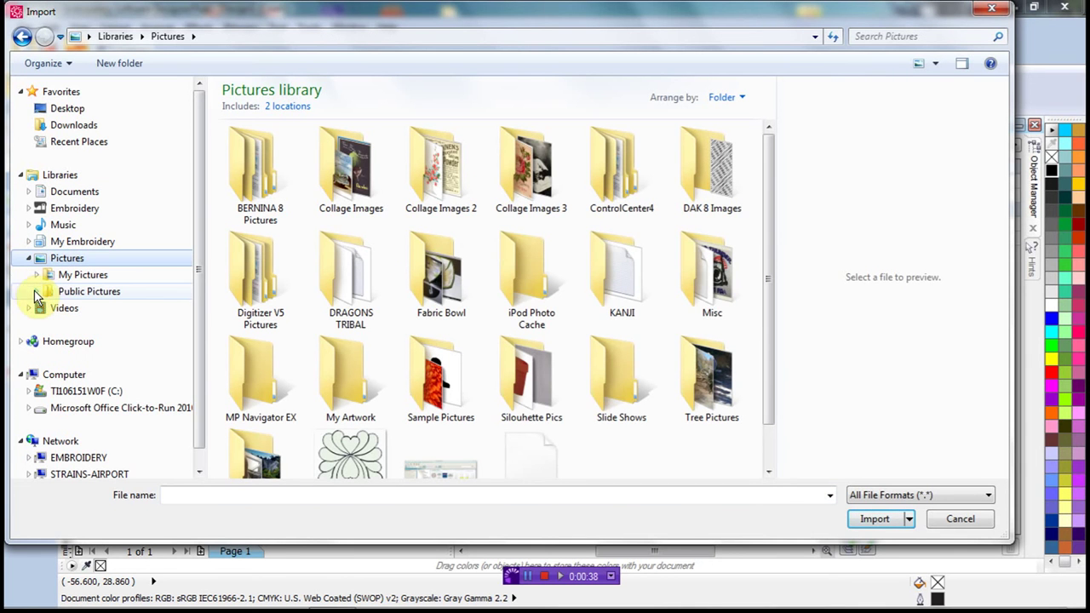
pyautogui.click(36, 293)
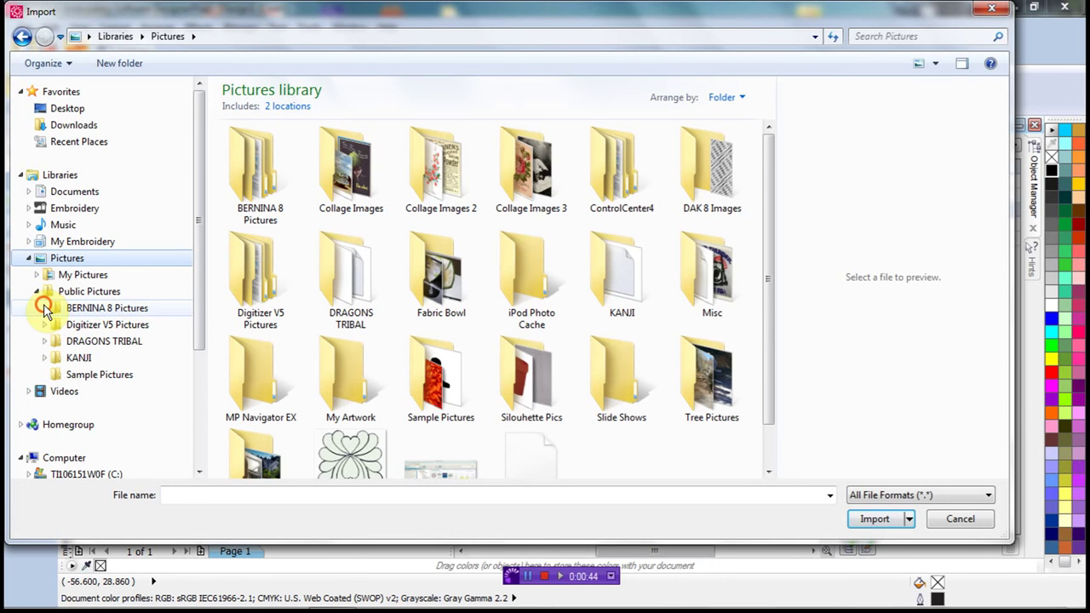
pyautogui.click(44, 307)
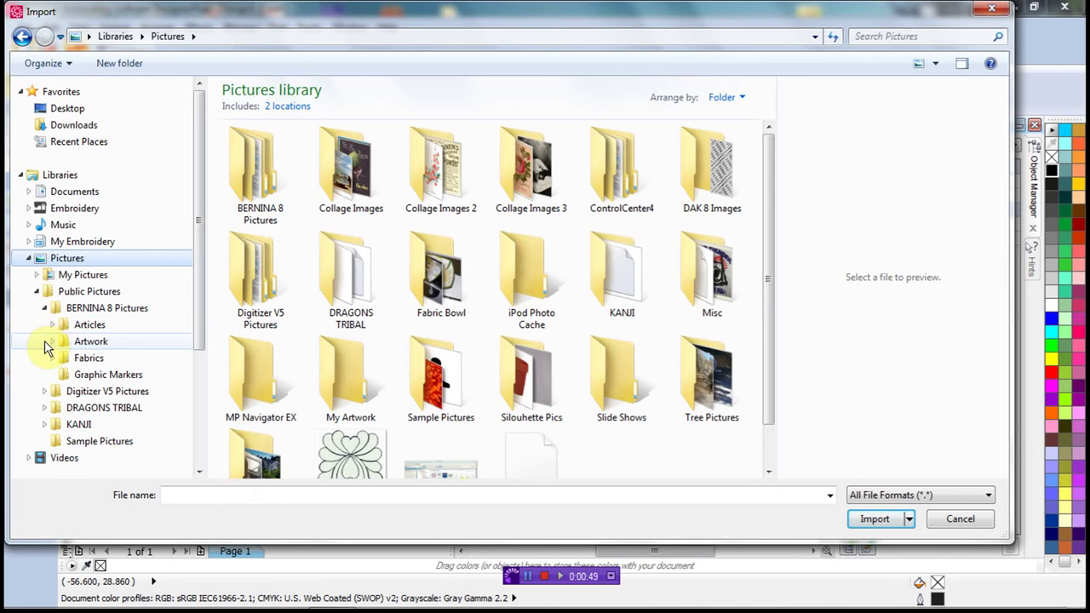
pyautogui.click(52, 341)
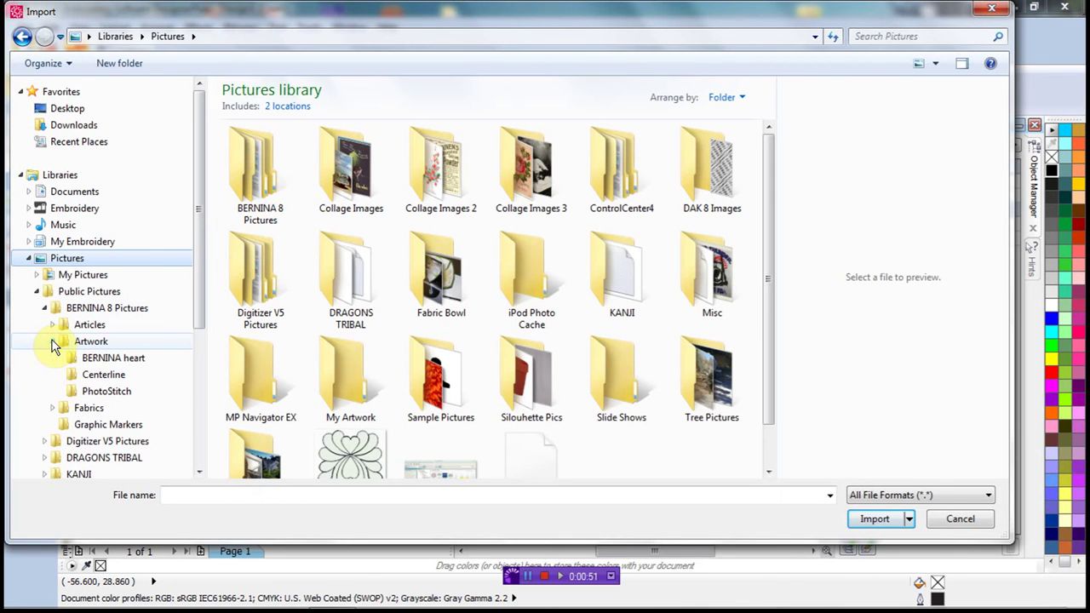
pyautogui.click(101, 397)
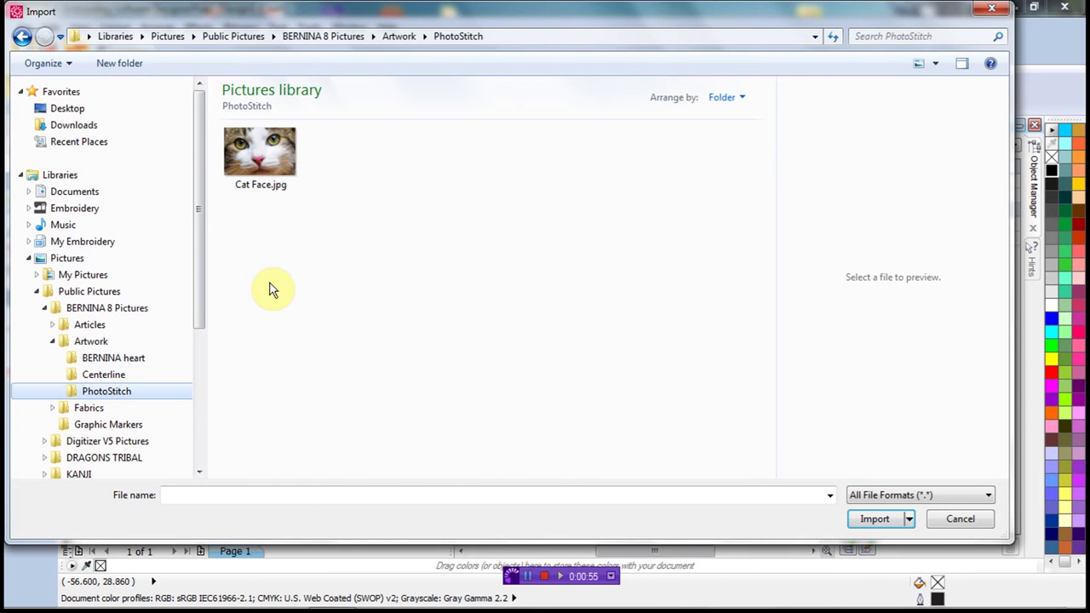
pyautogui.moveTo(255, 156)
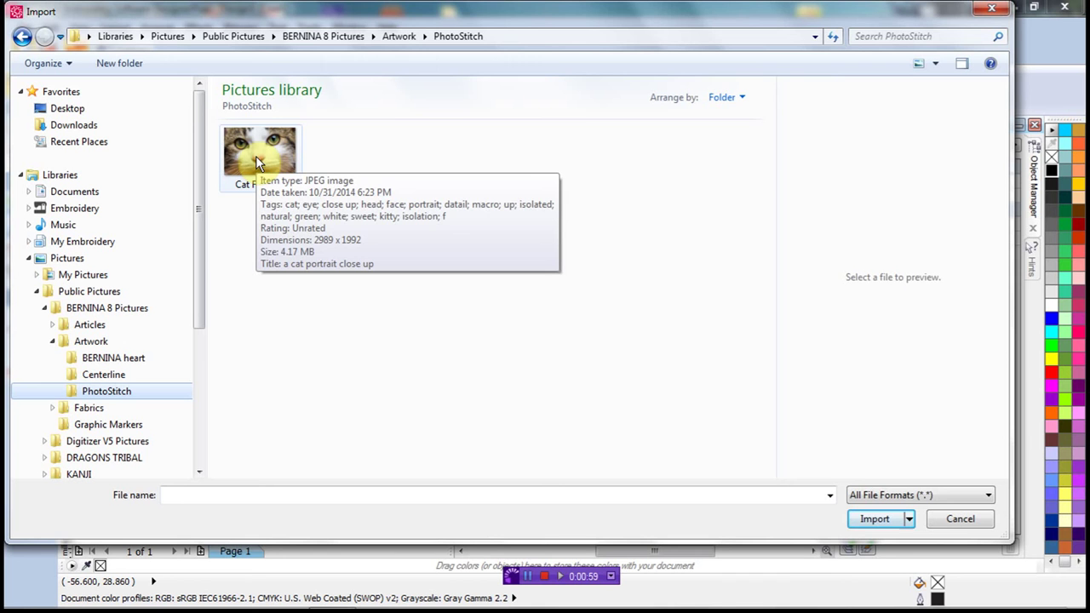
pyautogui.click(255, 156)
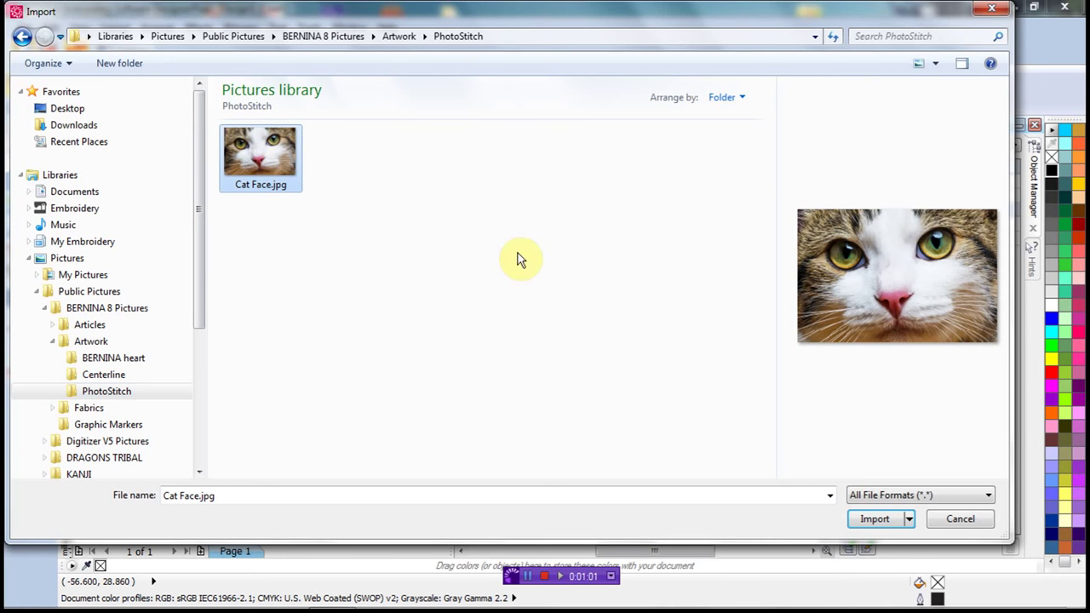
# Step: Import Cat Face.jpg and centre it on the artwork page
pyautogui.click(875, 521)
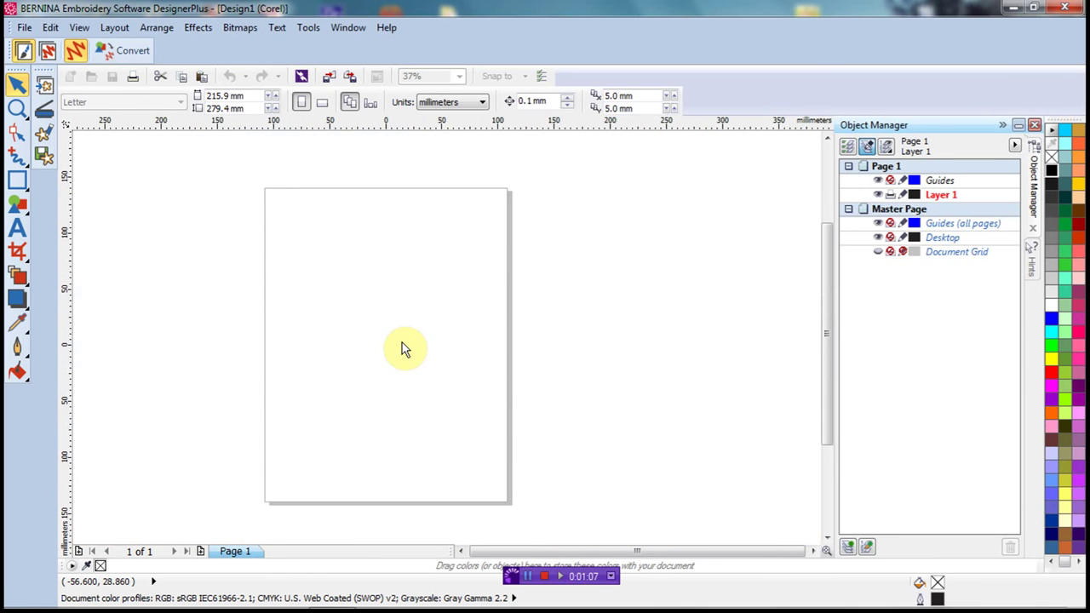
pyautogui.press('Return')
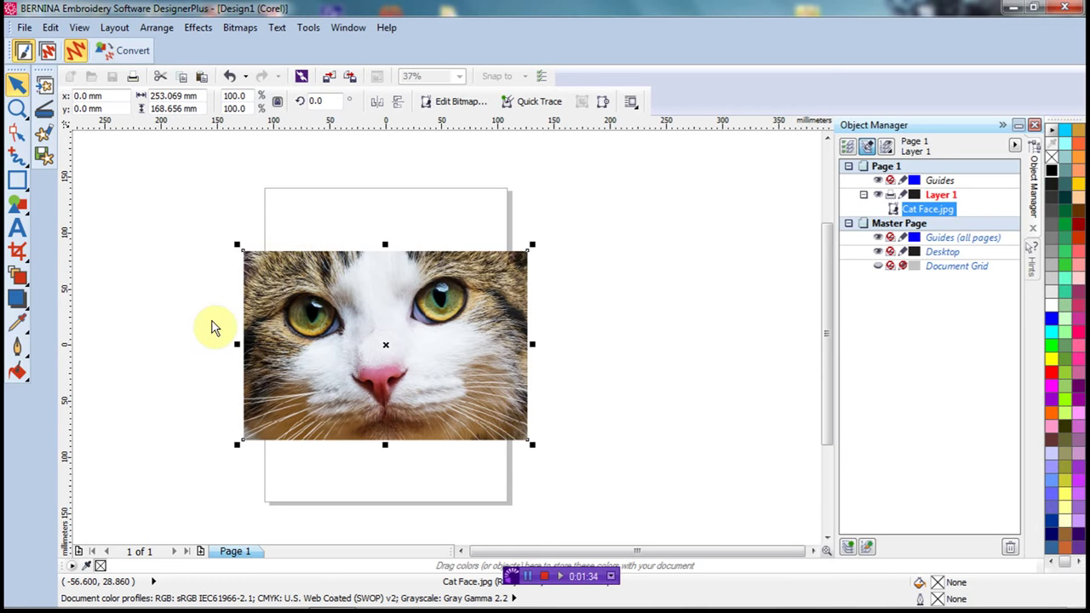
# Step: Back on the embroidery canvas, toggle bitmap display, select the cat photo and expand Auto-Digitize
pyautogui.click(47, 51)
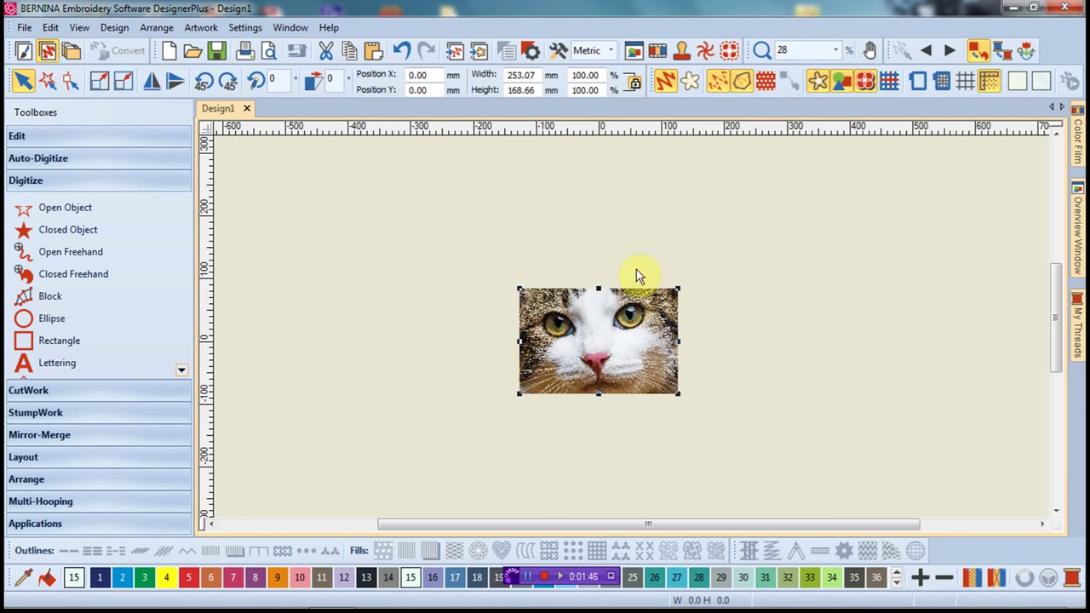
pyautogui.click(815, 83)
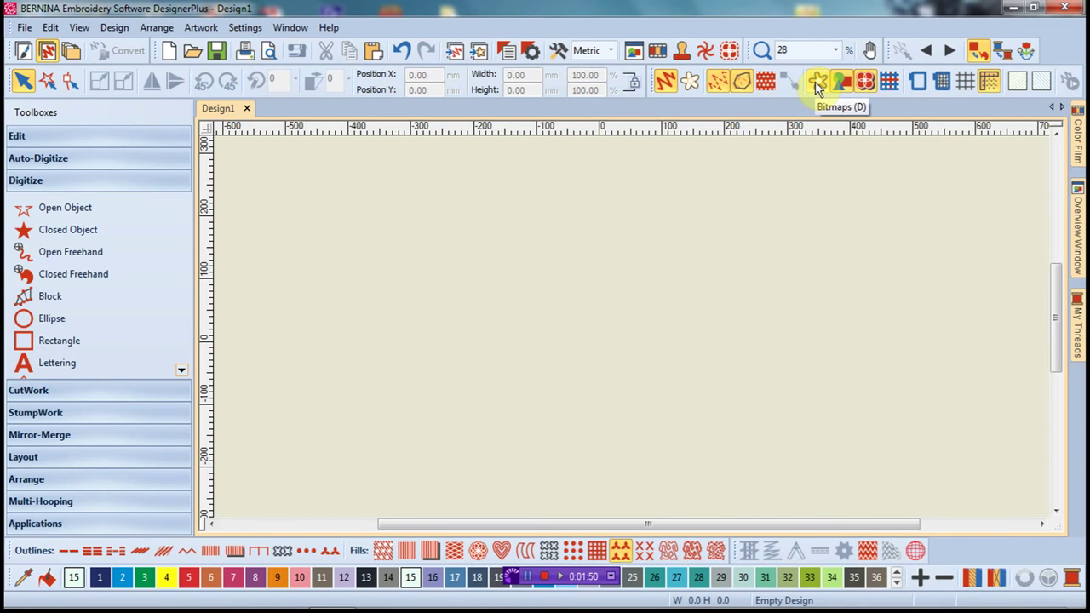
pyautogui.click(817, 83)
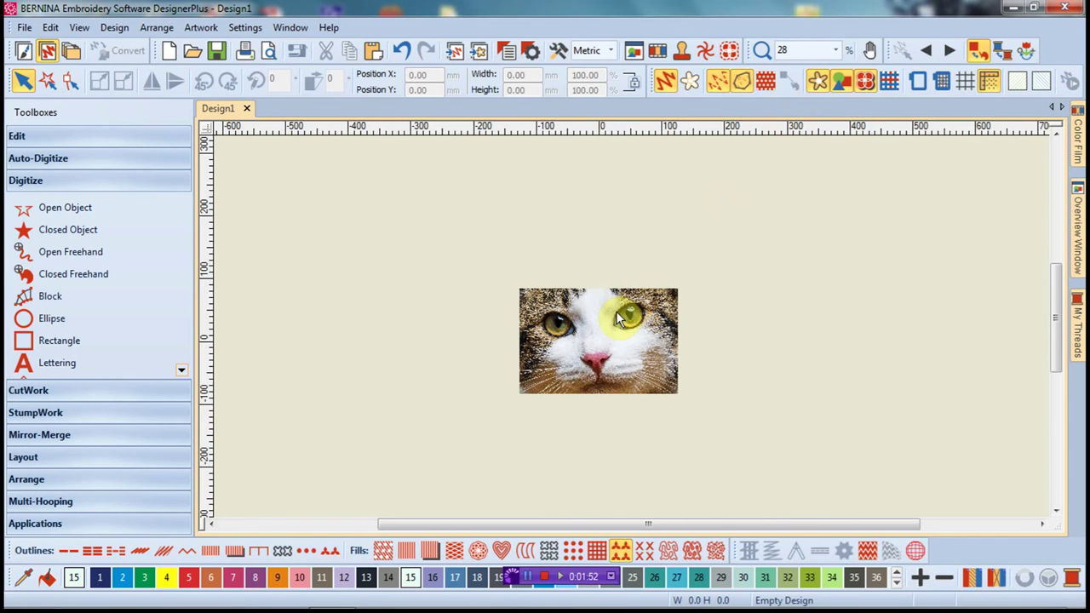
pyautogui.click(614, 341)
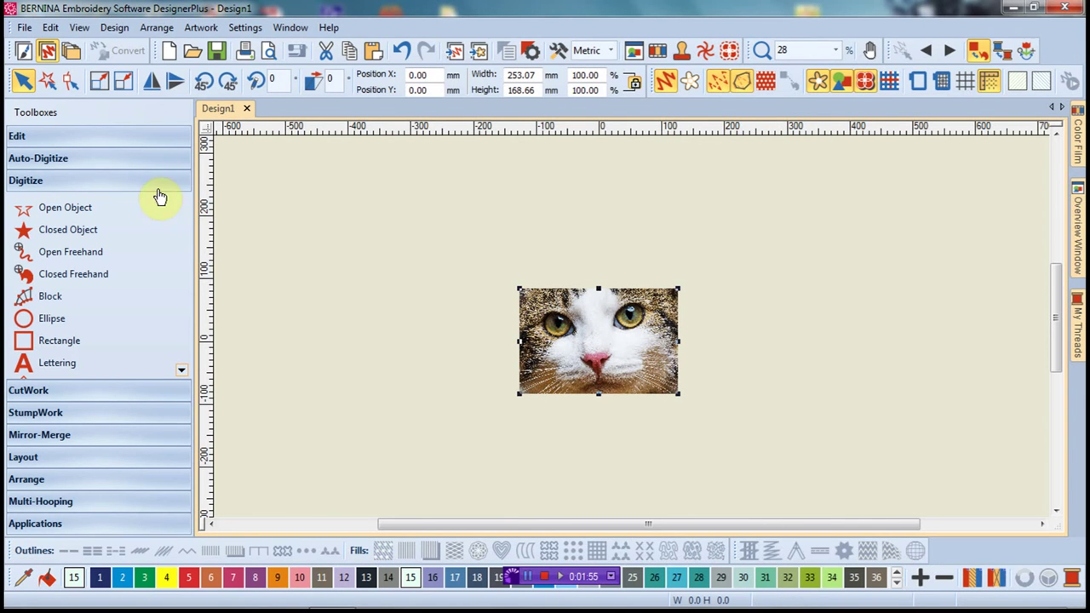
pyautogui.click(78, 163)
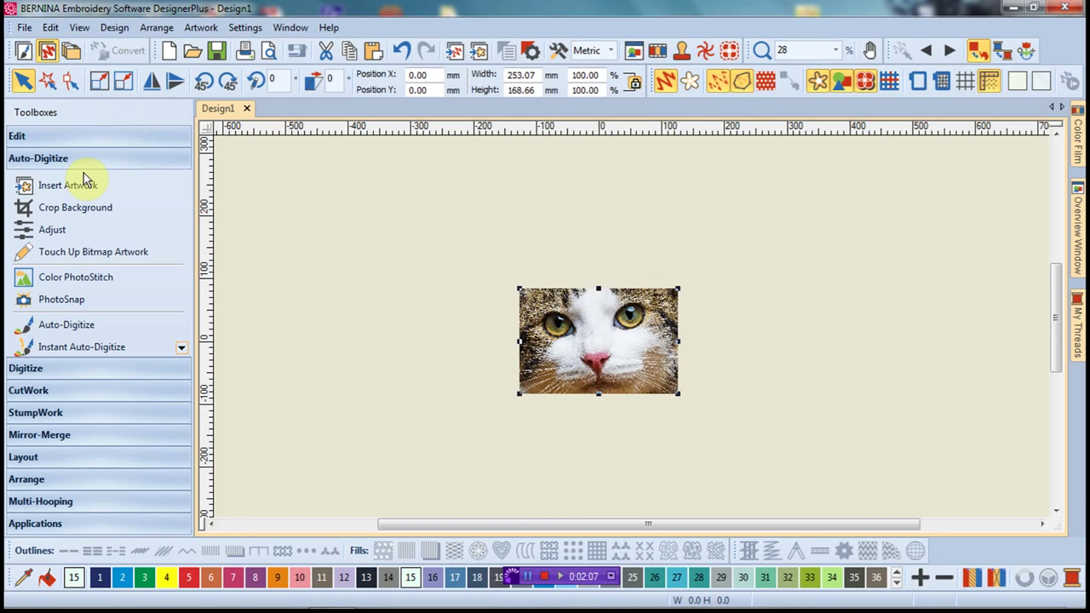
# Step: Convert the cat photo into PhotoStitch embroidery
pyautogui.click(66, 302)
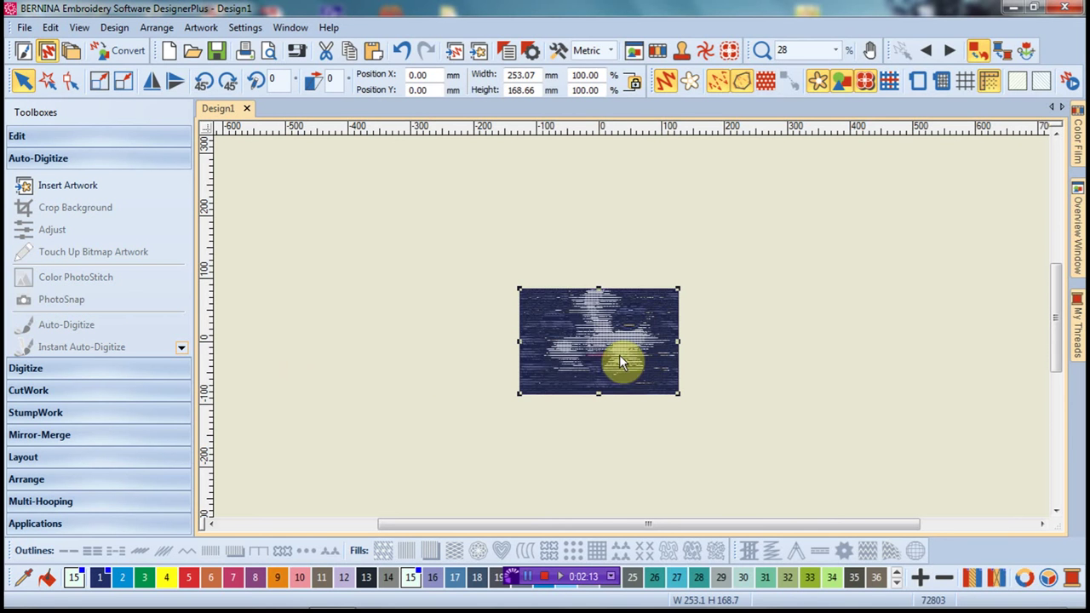
pyautogui.scroll(5, 631, 327)
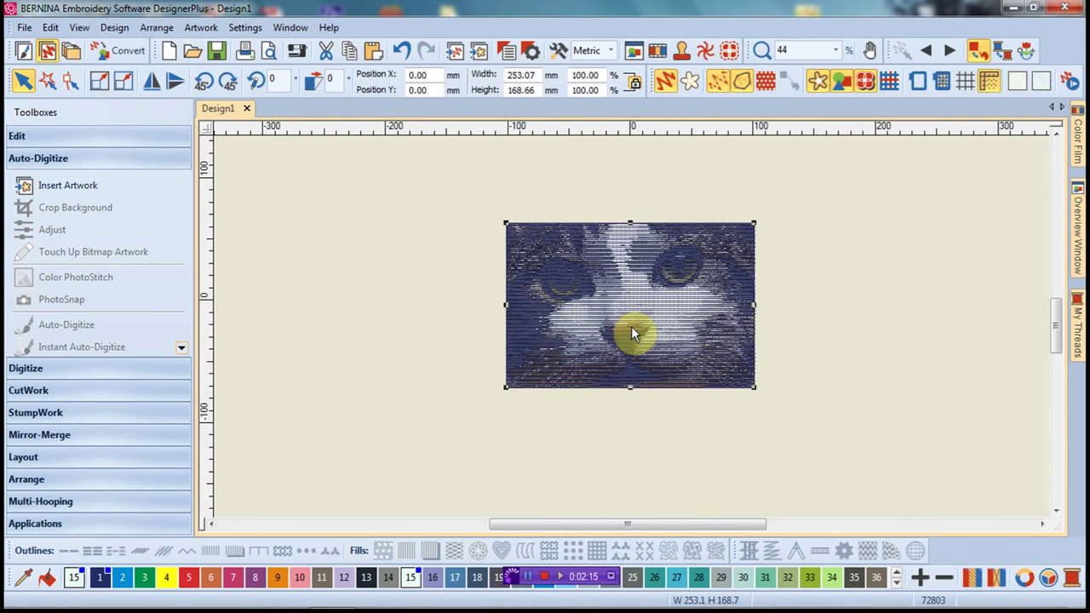
pyautogui.scroll(1, 631, 326)
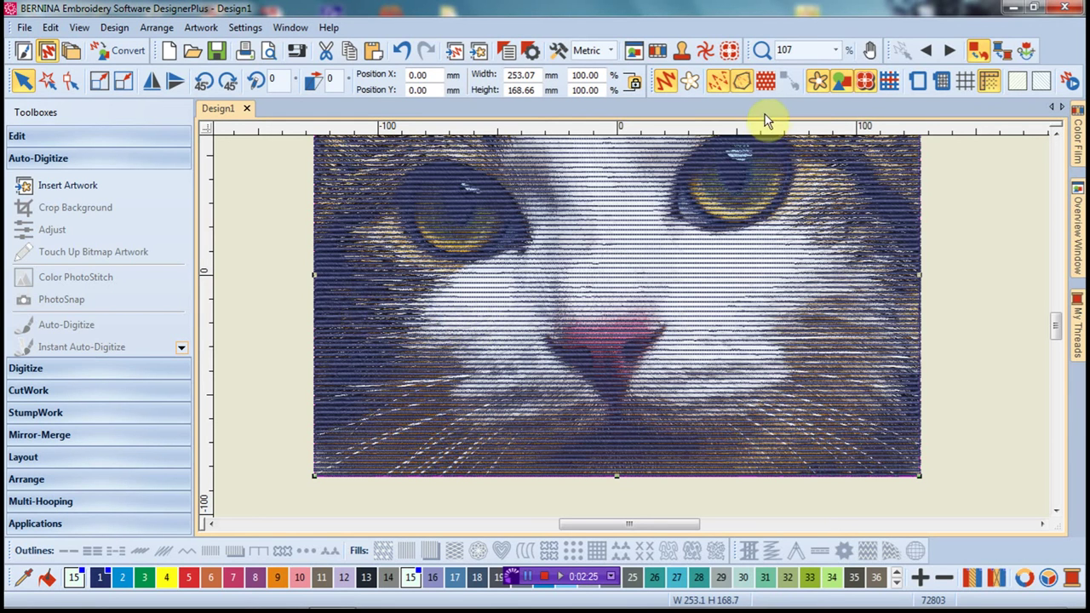
# Step: Hide the photo and zoom in and out to inspect the single-colour cat stitches
pyautogui.click(818, 81)
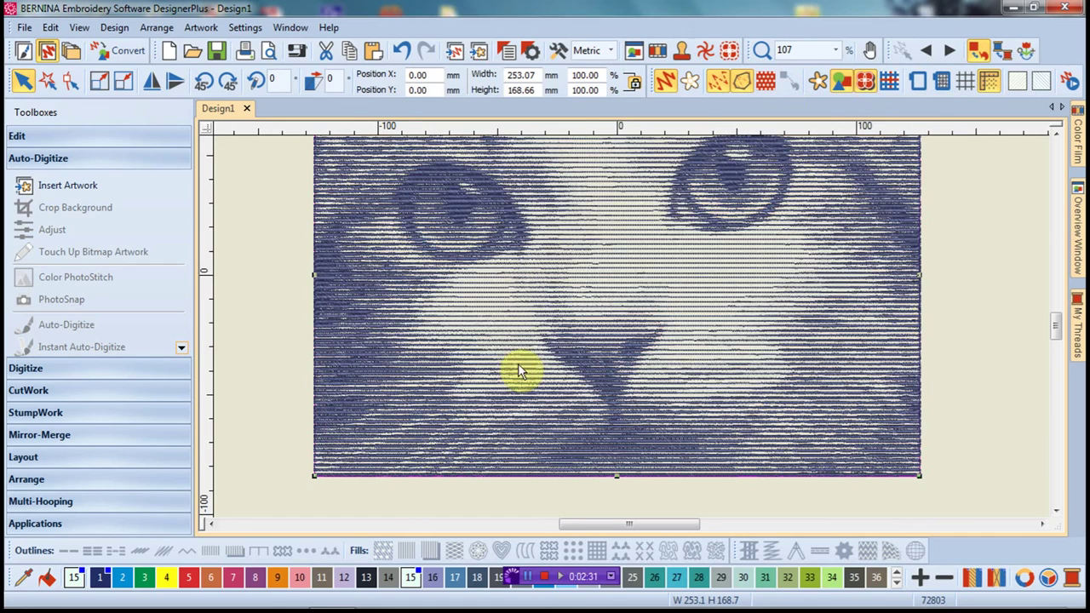
pyautogui.scroll(3, 630, 332)
pyautogui.scroll(1, 628, 330)
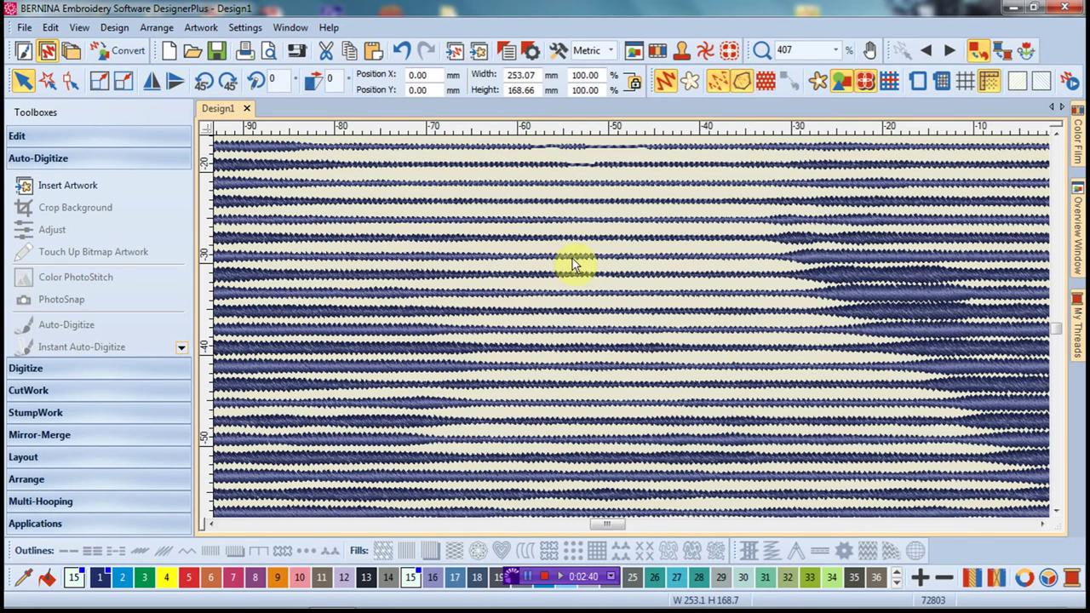
pyautogui.scroll(-2, 631, 326)
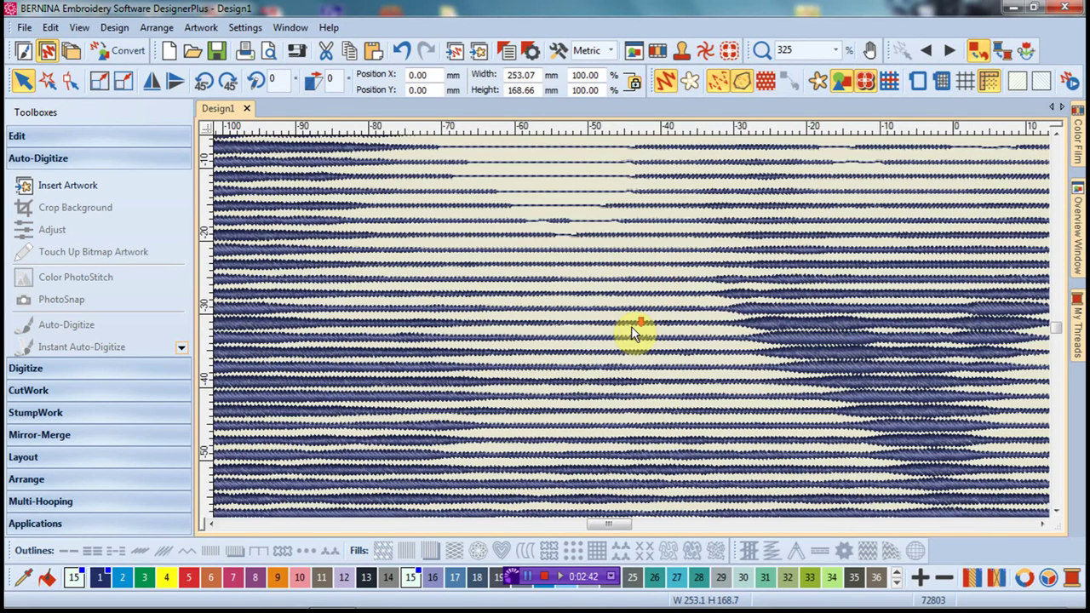
pyautogui.scroll(-3, 630, 326)
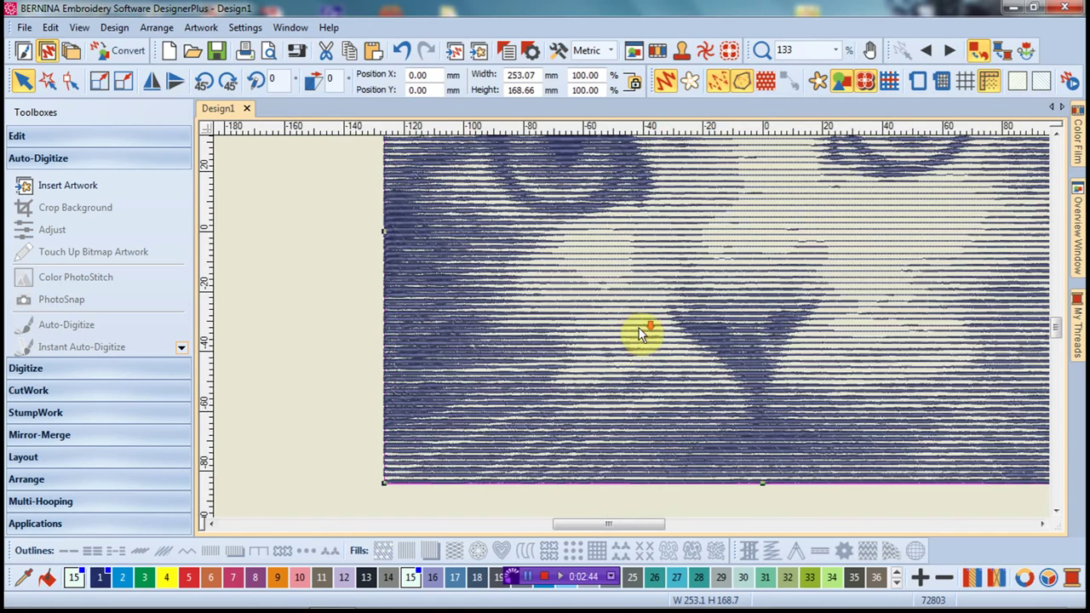
pyautogui.scroll(-1, 701, 297)
pyautogui.scroll(-1, 636, 329)
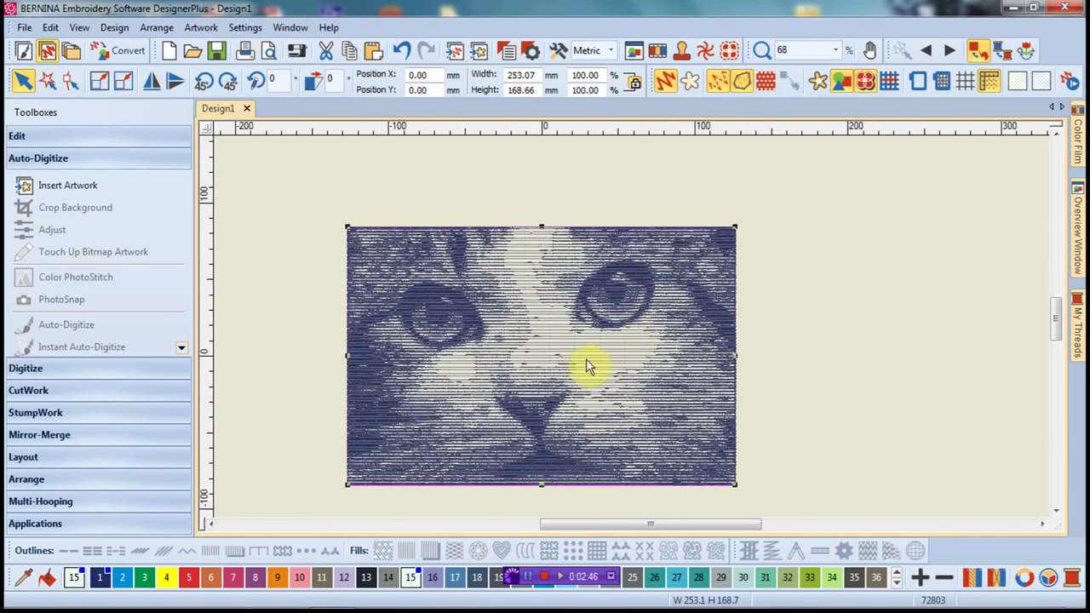
pyautogui.scroll(-1, 631, 335)
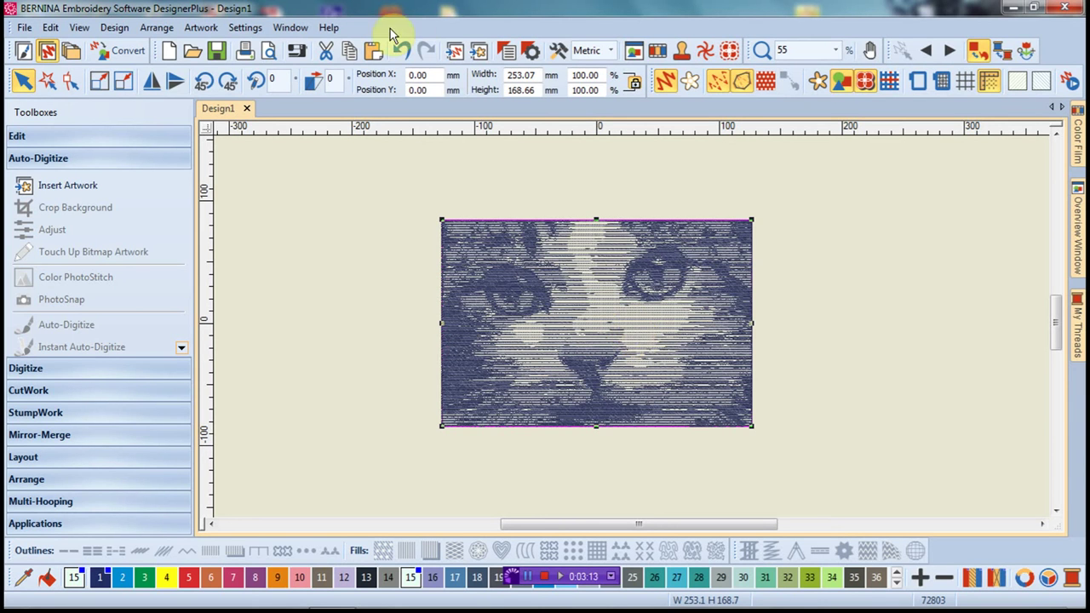
# Step: Show the cat photo again, select it and launch Color PhotoStitch
pyautogui.click(815, 82)
pyautogui.click(618, 285)
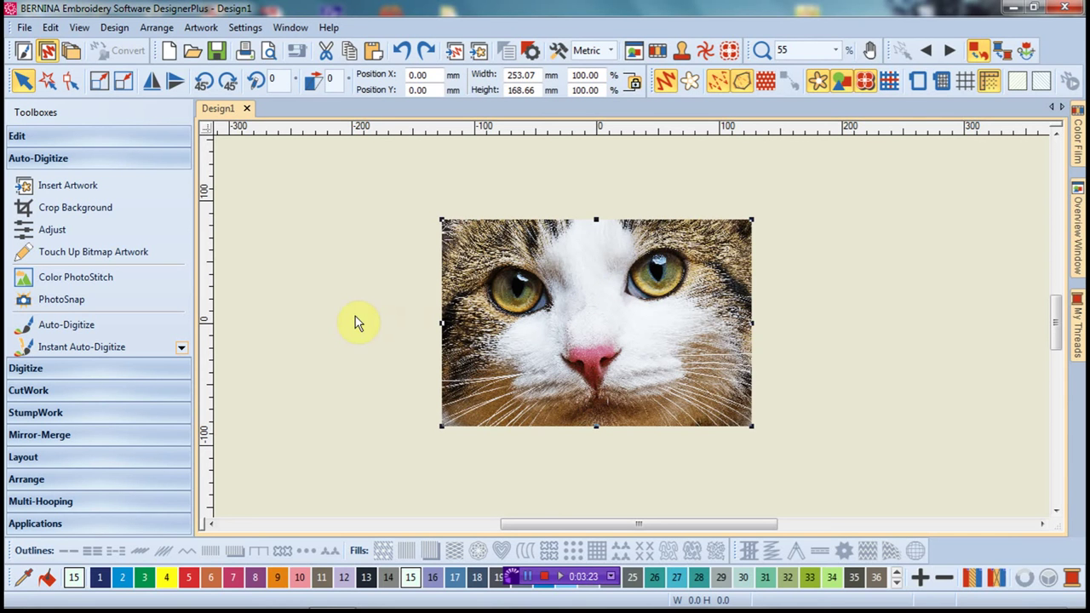
pyautogui.click(91, 284)
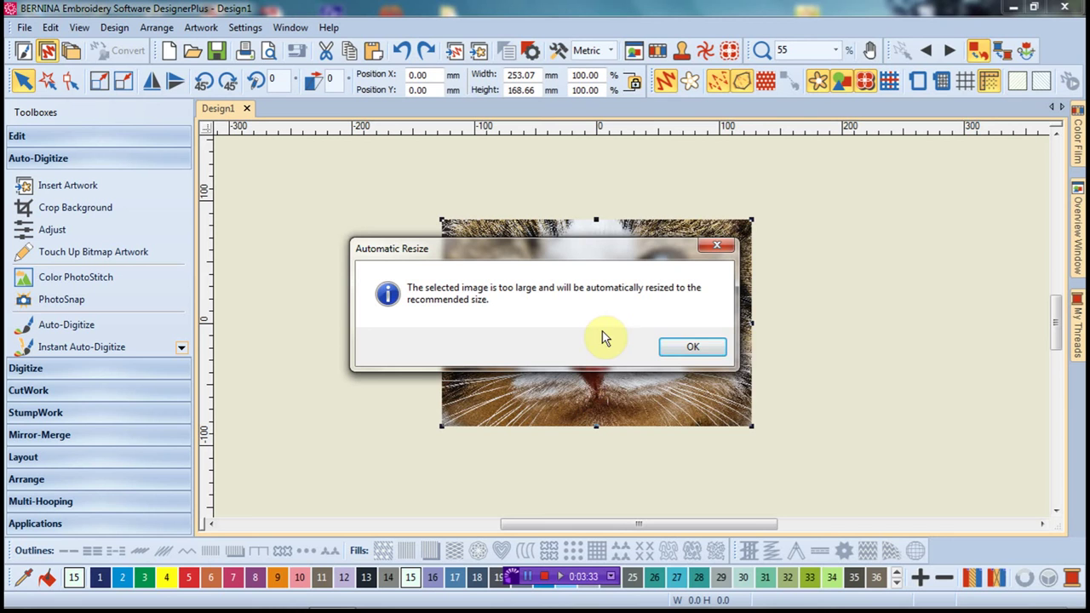
# Step: Accept the Automatic Resize notice to get the 7-colour Isacord preview of the cat
pyautogui.click(712, 348)
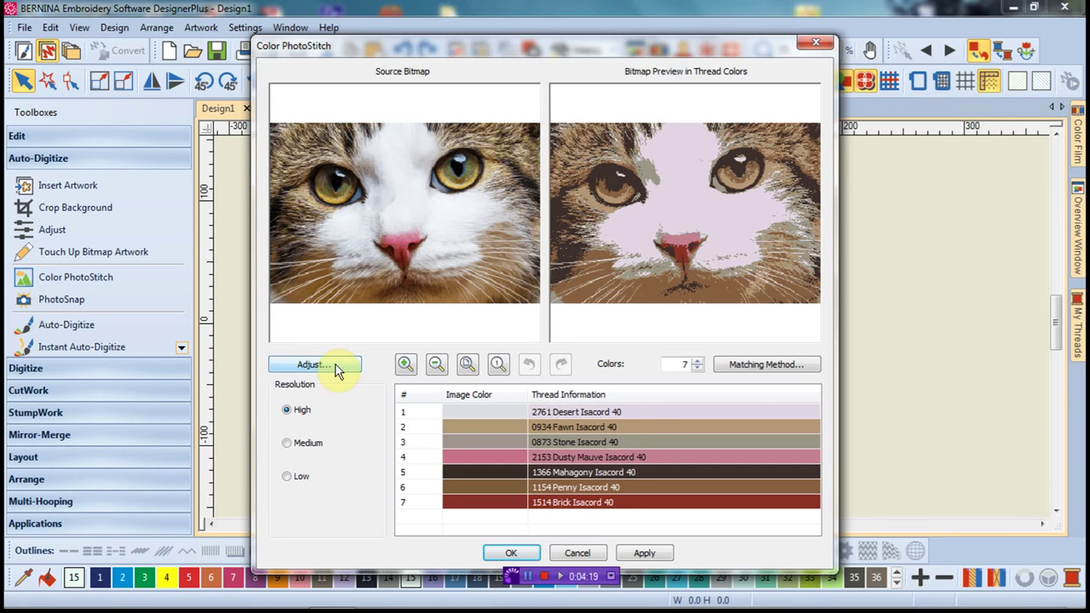
# Step: Adjust the cat photo to lightness 5.5 and contrast 40
pyautogui.click(336, 364)
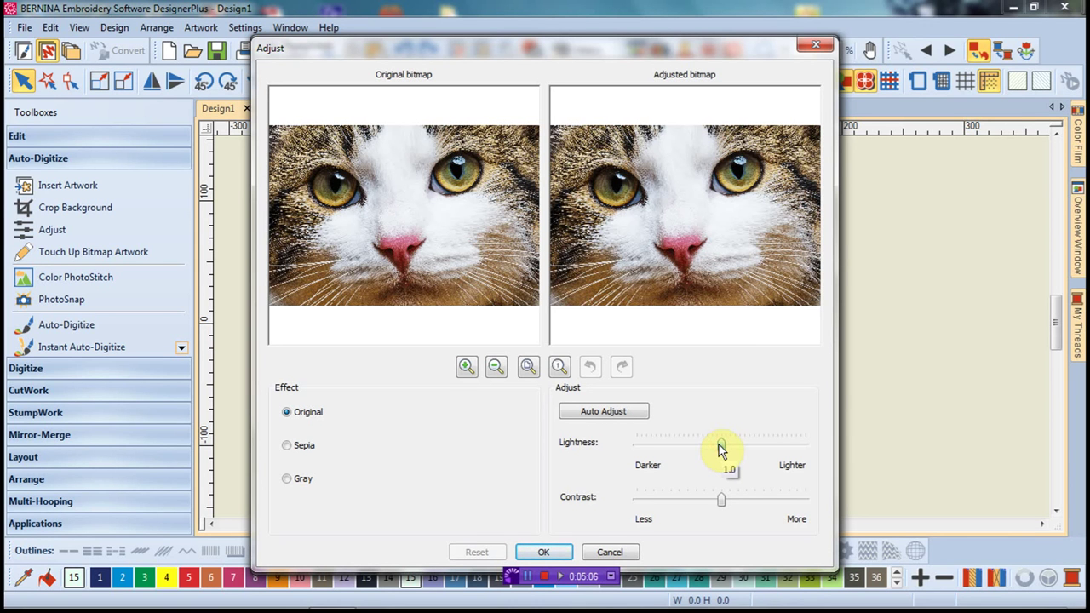
pyautogui.moveTo(718, 444); pyautogui.dragTo(742, 445)
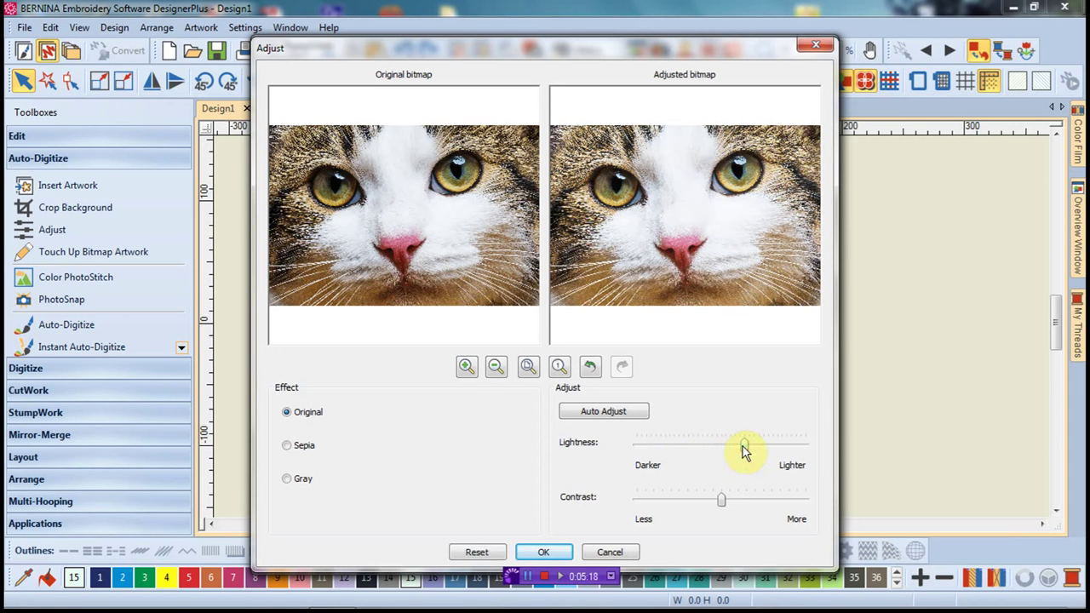
pyautogui.click(721, 499)
pyautogui.moveTo(721, 501)
pyautogui.mouseDown()
pyautogui.moveTo(752, 500)
pyautogui.moveTo(732, 501)
pyautogui.mouseUp()
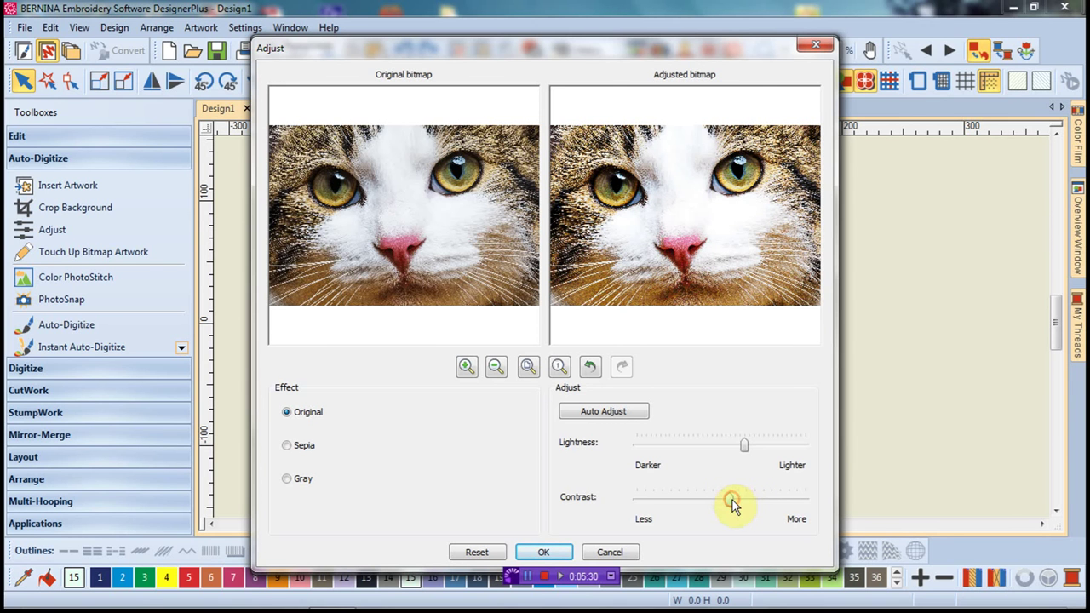
# Step: Confirm the adjustments, then add and remove Sulky, keeping Isacord 40 as the only matching chart
pyautogui.click(541, 554)
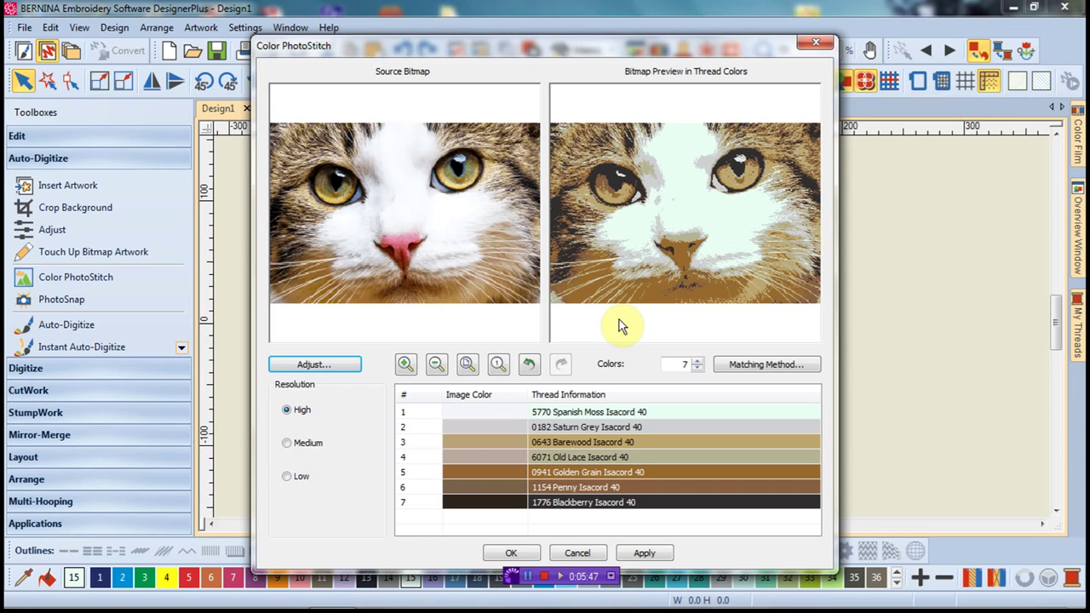
pyautogui.click(750, 366)
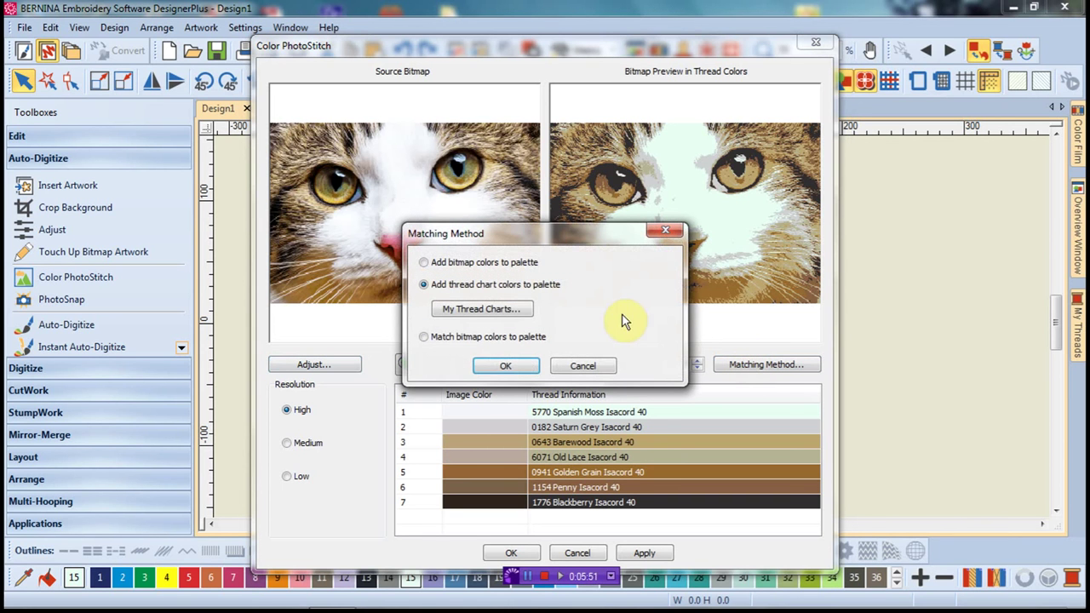
pyautogui.click(470, 313)
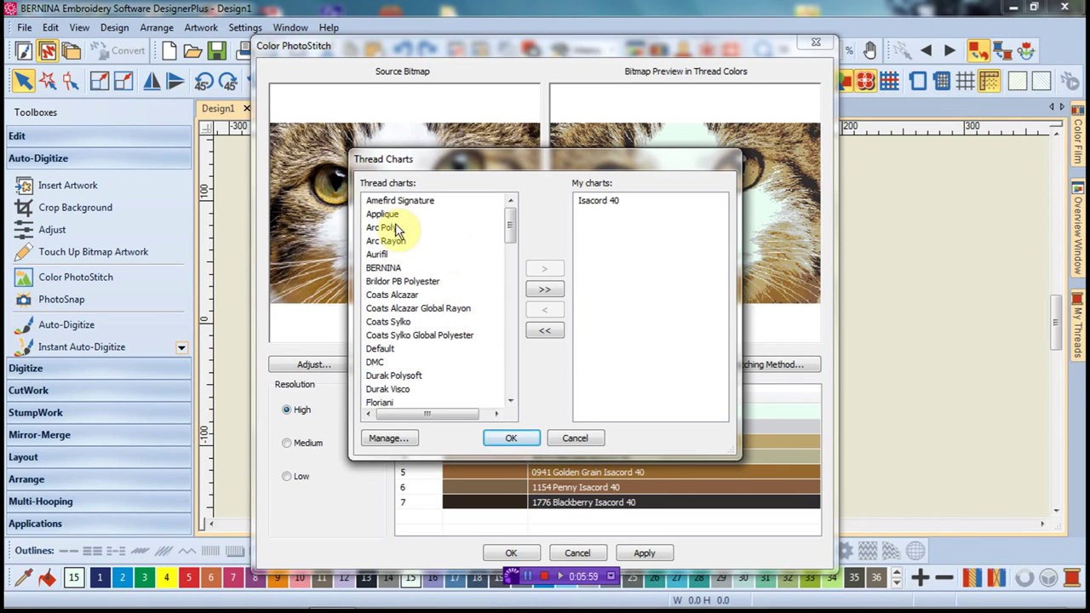
pyautogui.moveTo(511, 226); pyautogui.dragTo(509, 353)
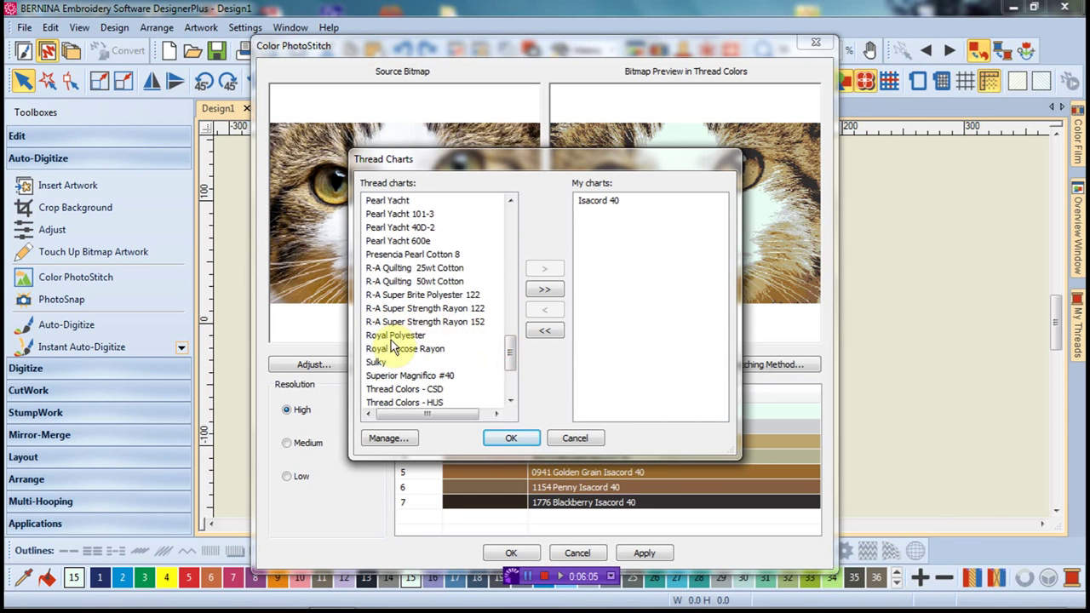
pyautogui.click(375, 363)
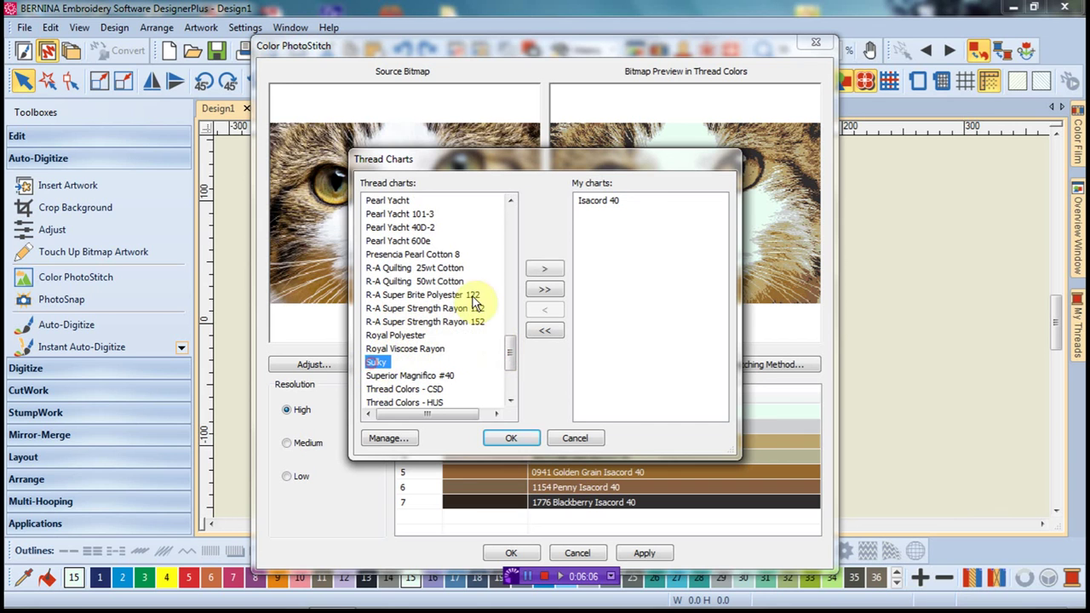
pyautogui.click(549, 267)
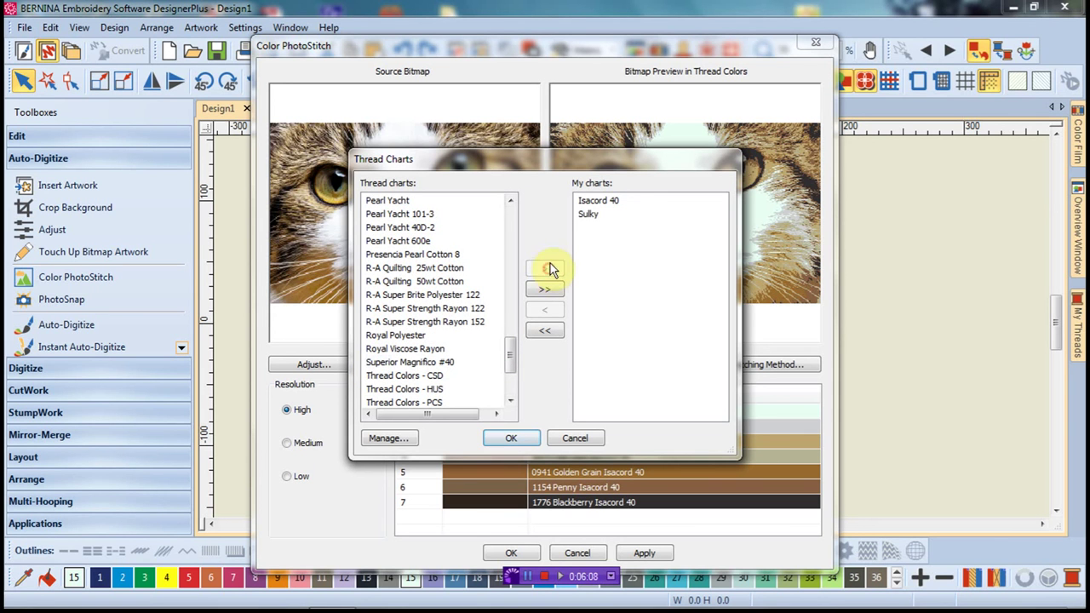
pyautogui.click(587, 216)
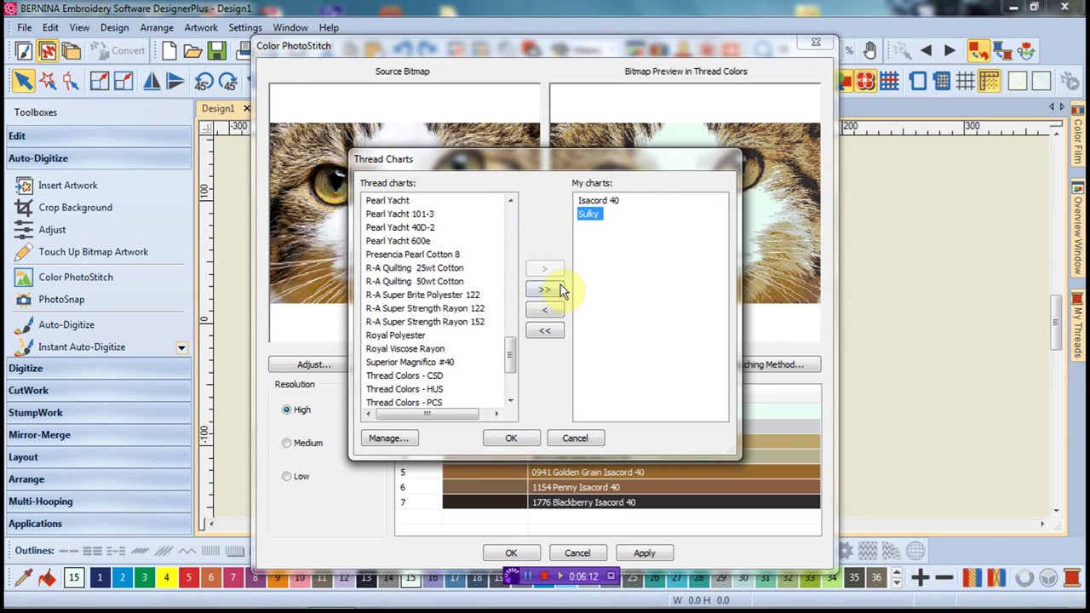
pyautogui.click(540, 309)
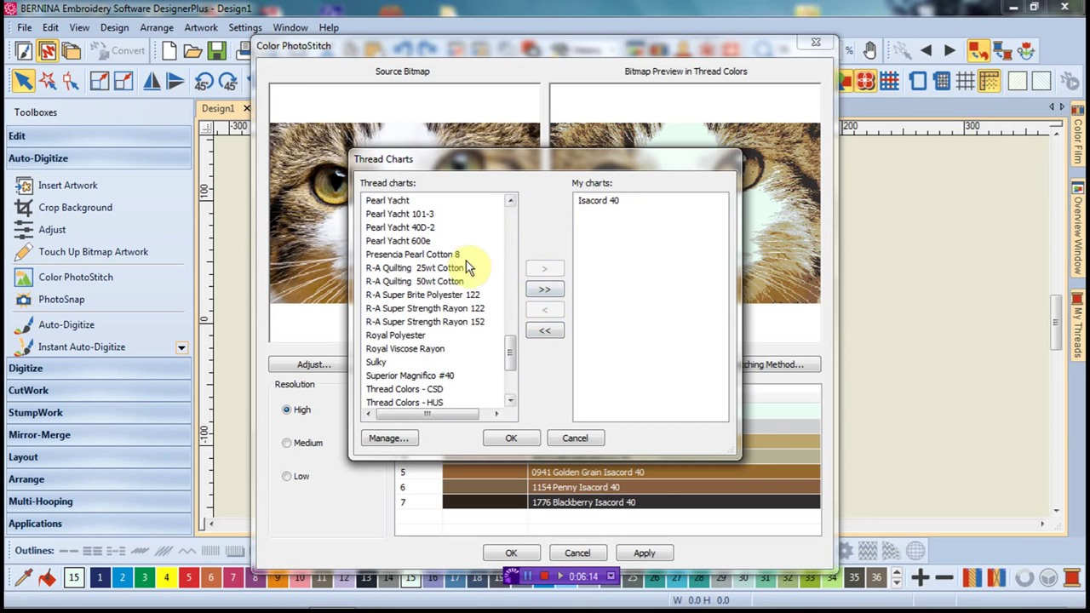
pyautogui.click(600, 205)
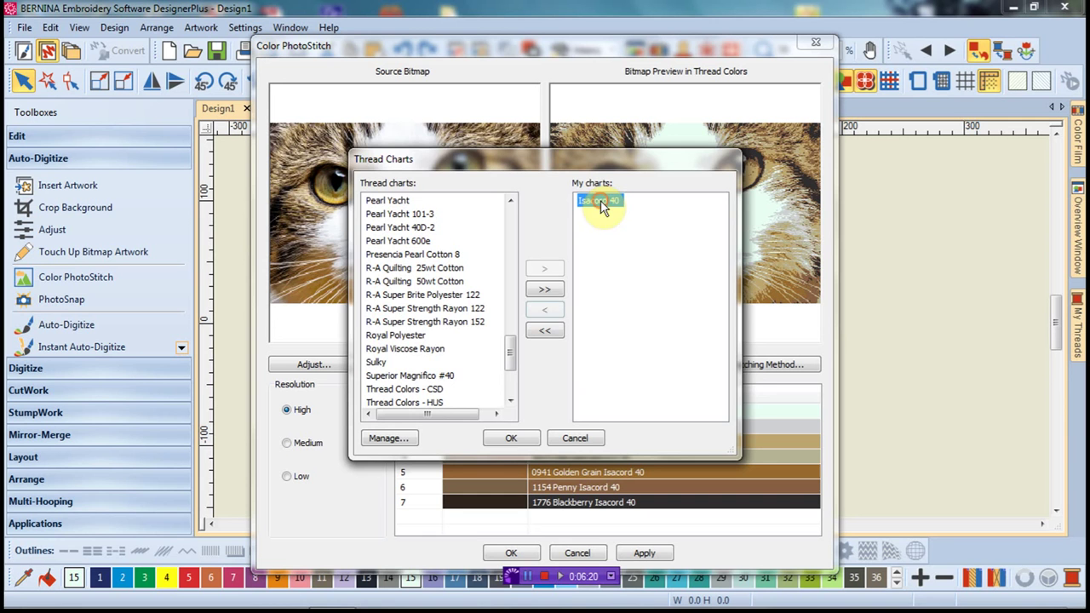
pyautogui.click(503, 439)
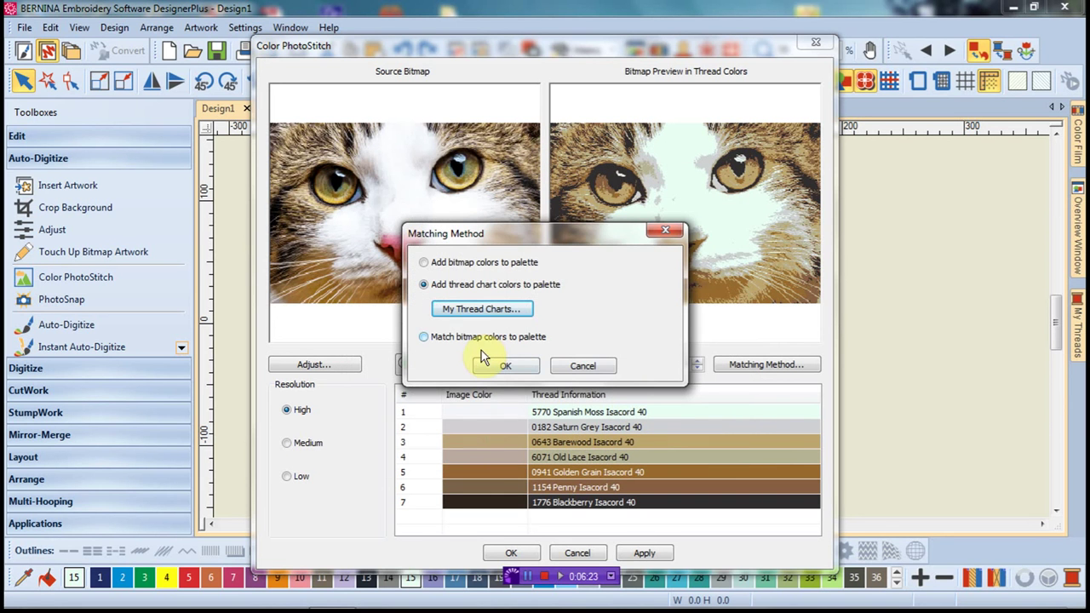
# Step: Confirm the matching method and apply the 7-colour Isacord palette to the preview
pyautogui.click(492, 366)
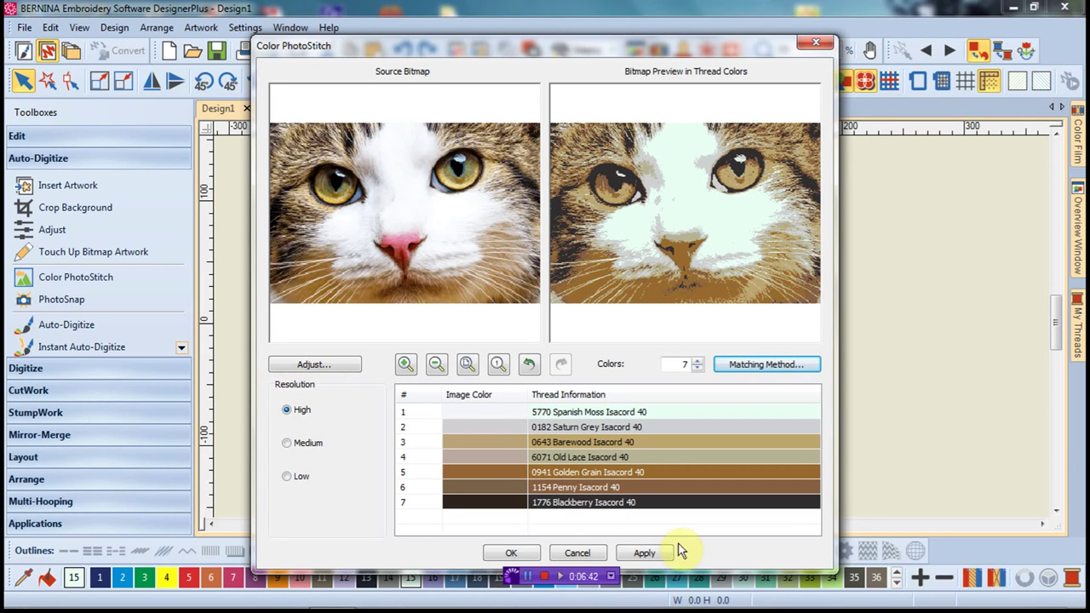
pyautogui.click(644, 552)
# Step: Generate the 149.14 × 99.48 mm, 46971-stitch colour cat and zoom in on the stitches
pyautogui.click(511, 552)
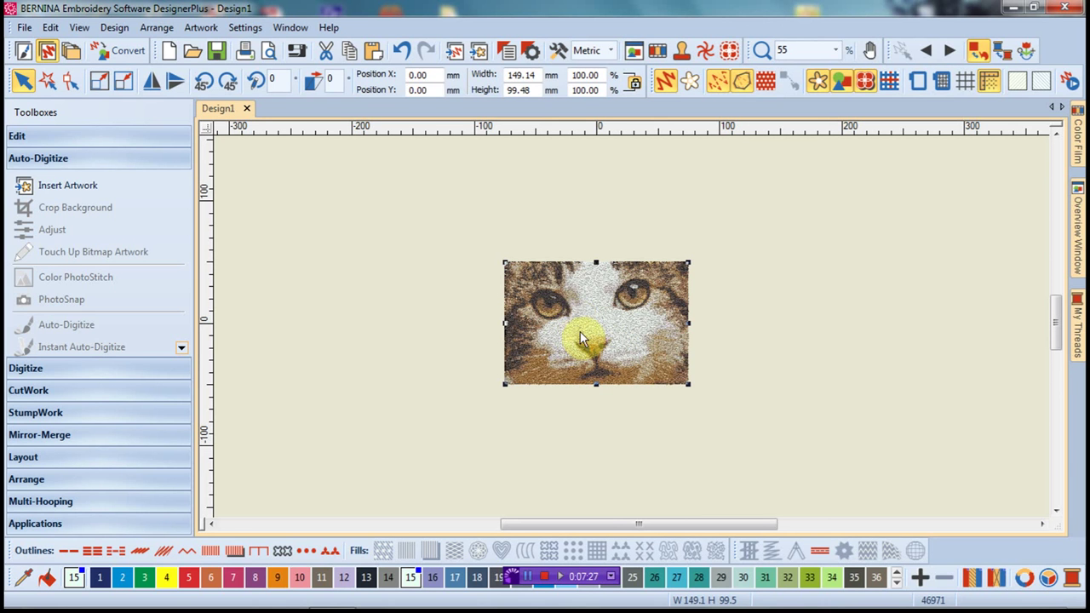
pyautogui.scroll(3, 634, 328)
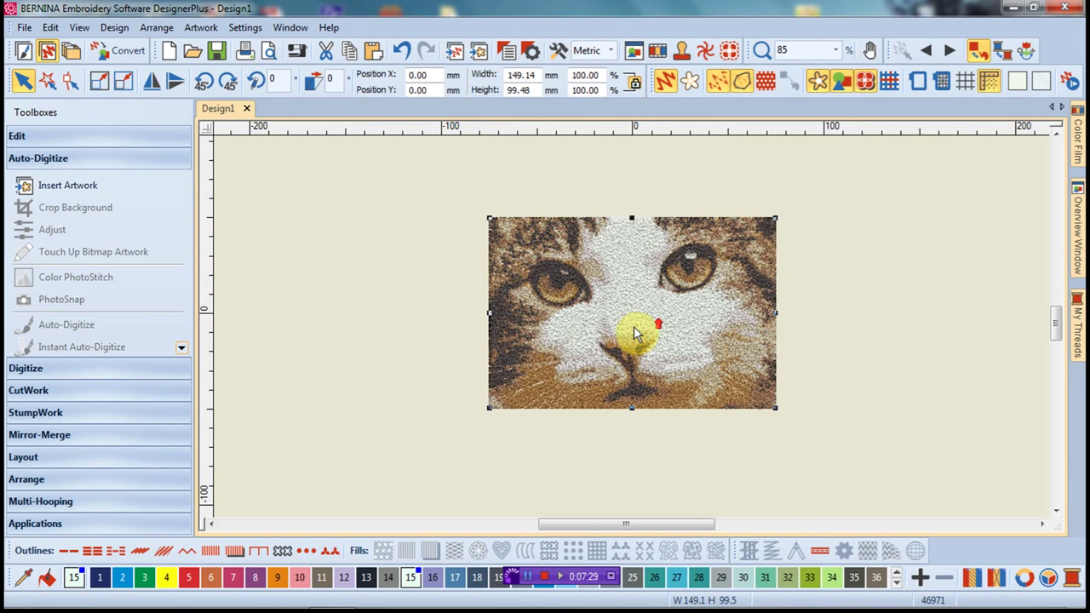
pyautogui.scroll(1, 630, 331)
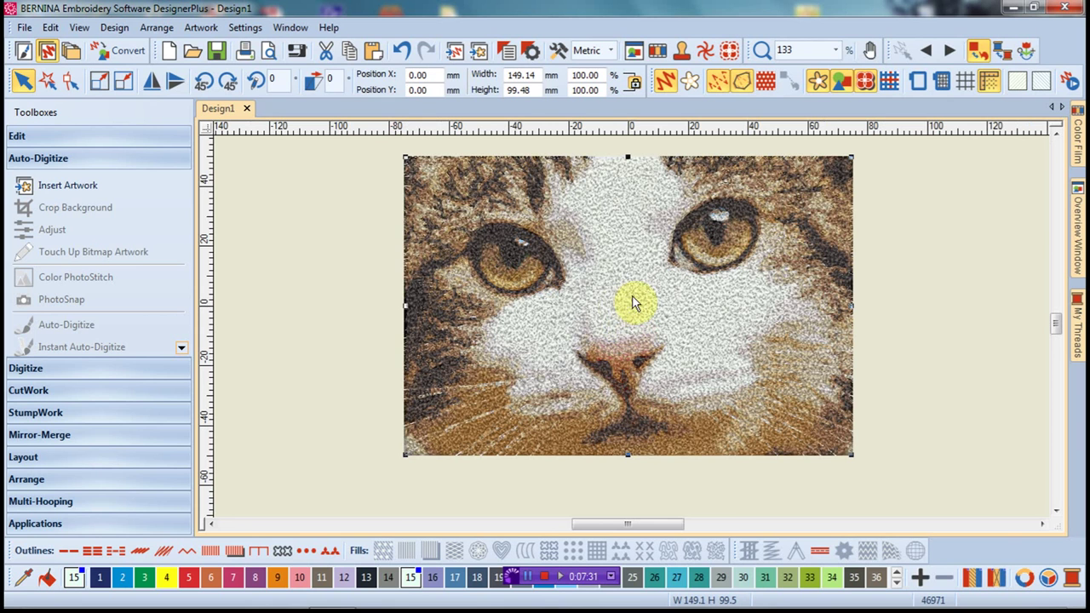
# Step: Hide the cat photo backdrop and open Stitch Player rewound to stitch 0
pyautogui.click(815, 82)
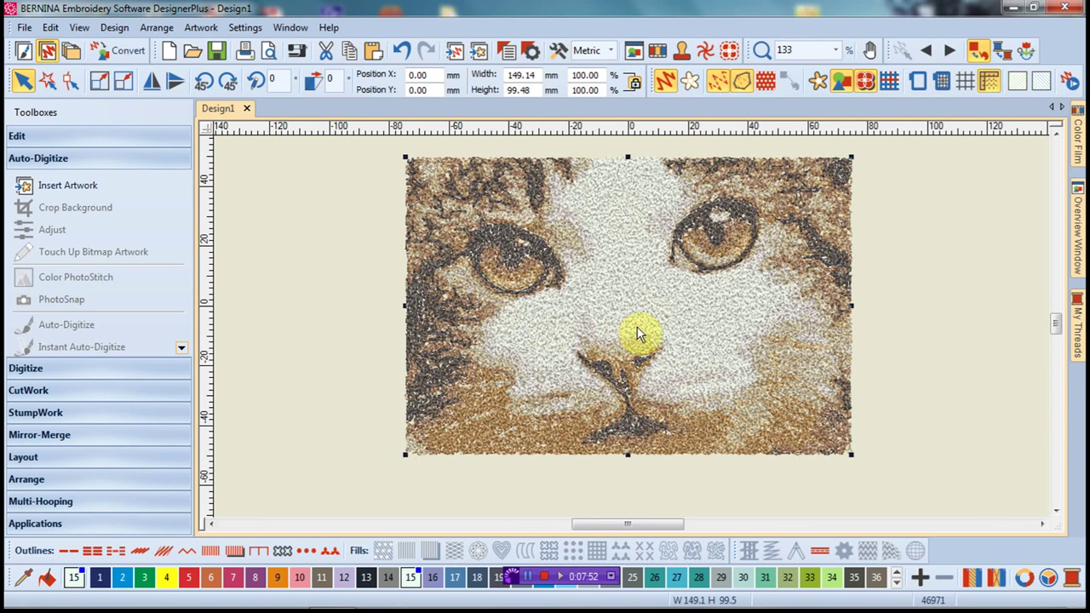
pyautogui.click(1070, 81)
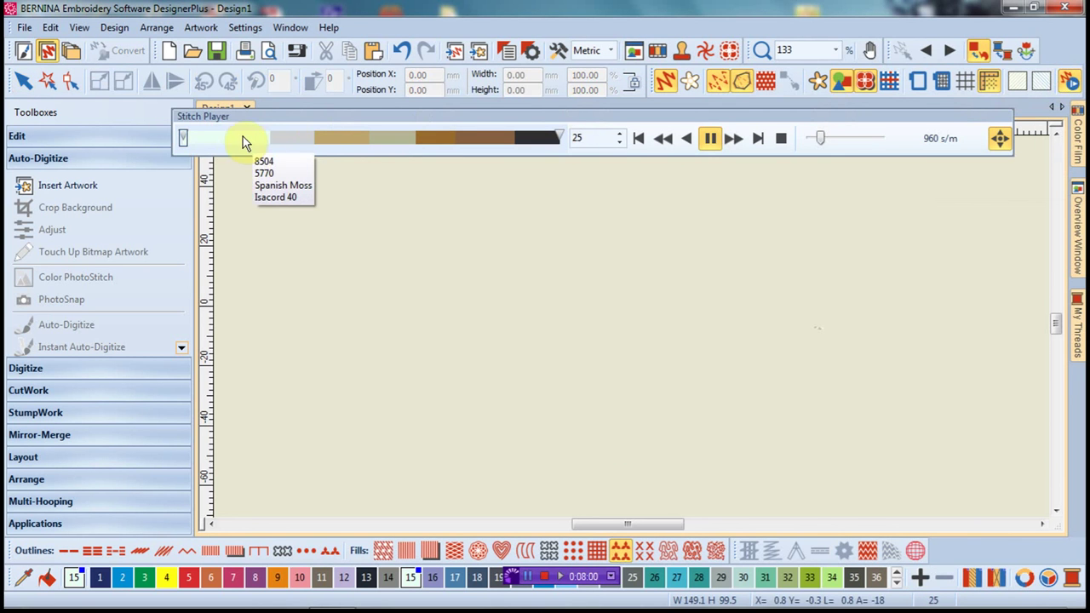
# Step: Scrub playback through several thread colours and play the stitch-out from there
pyautogui.click(184, 139)
pyautogui.moveTo(267, 150)
pyautogui.mouseDown()
pyautogui.moveTo(378, 143)
pyautogui.moveTo(340, 140)
pyautogui.moveTo(324, 145)
pyautogui.moveTo(539, 151)
pyautogui.moveTo(383, 152)
pyautogui.moveTo(352, 139)
pyautogui.mouseUp()
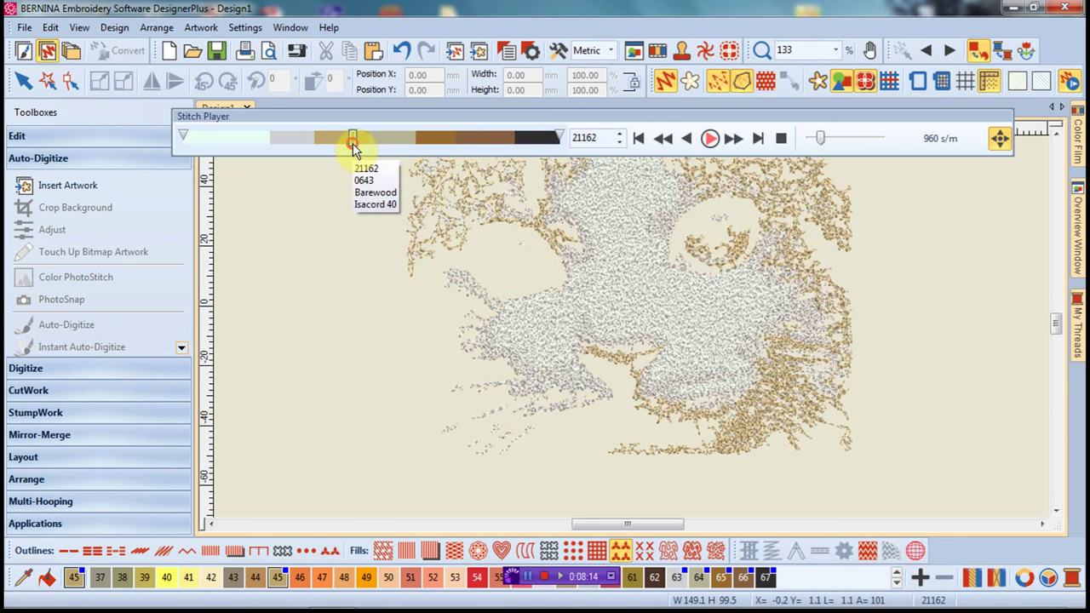
pyautogui.press('space')
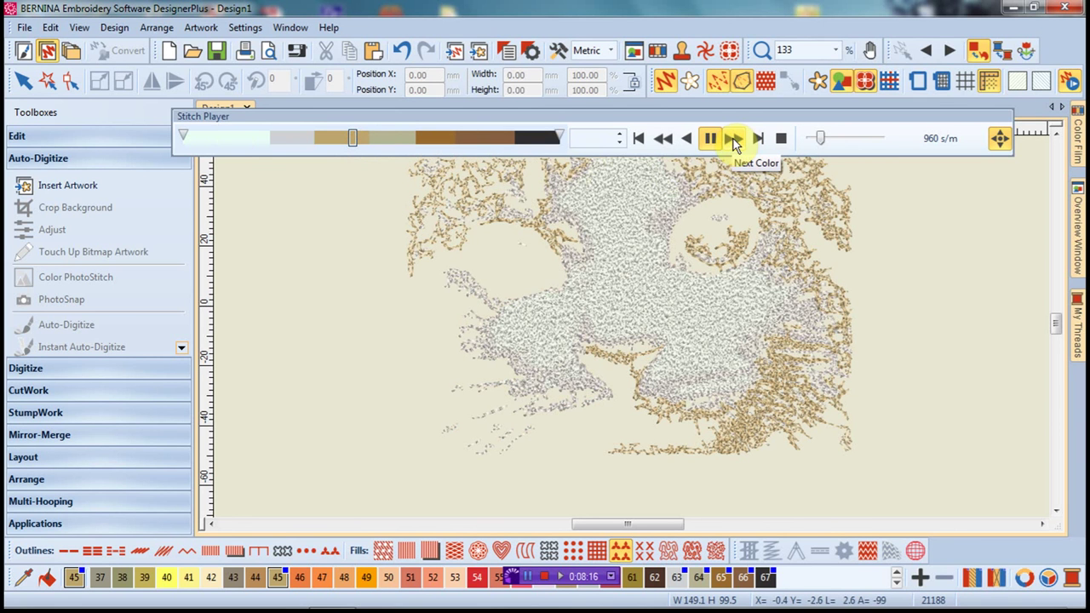
# Step: Jump to the end, step back and resume with Auto Scroll on, then close Stitch Player
pyautogui.click(756, 140)
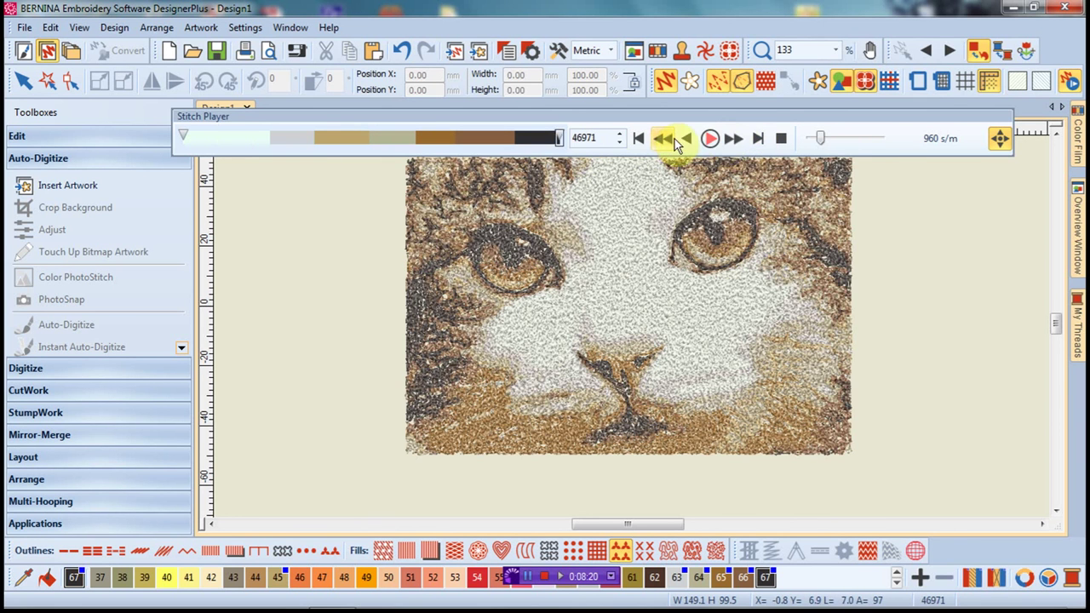
pyautogui.click(555, 138)
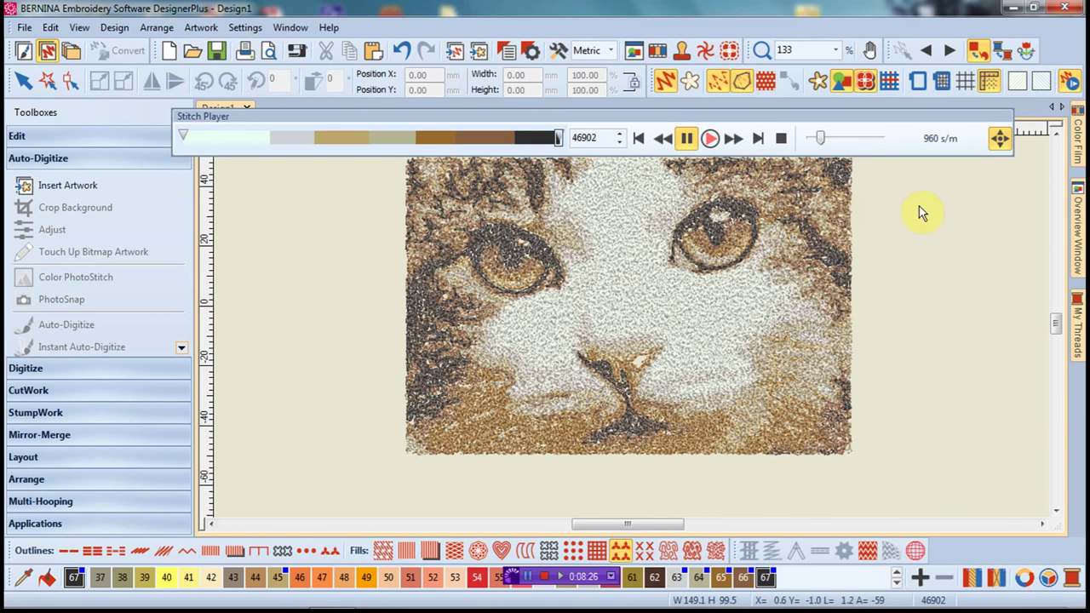
pyautogui.click(703, 140)
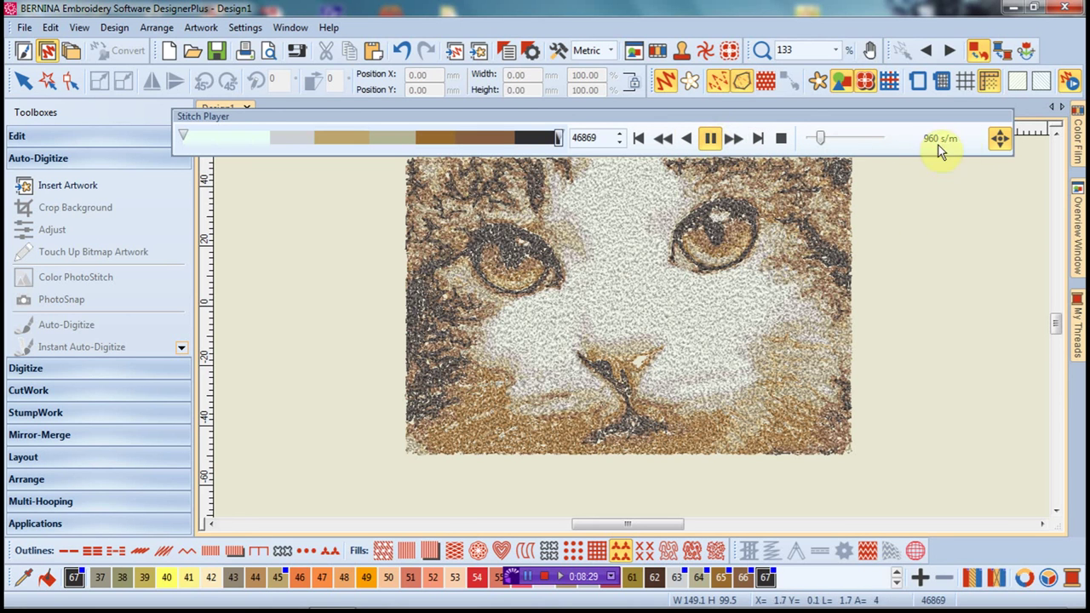
pyautogui.click(999, 139)
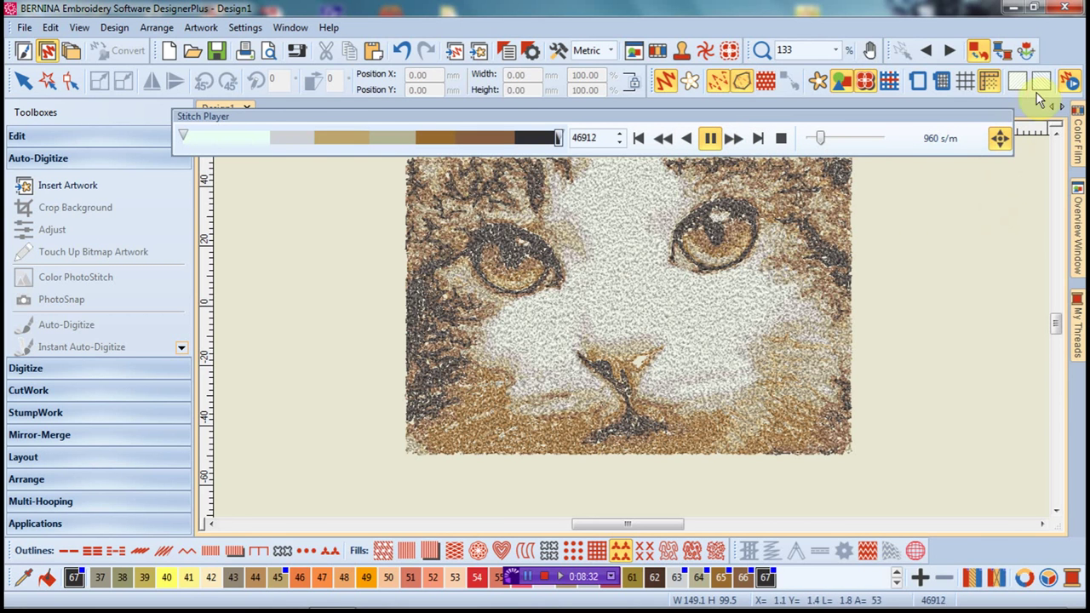
pyautogui.click(1070, 82)
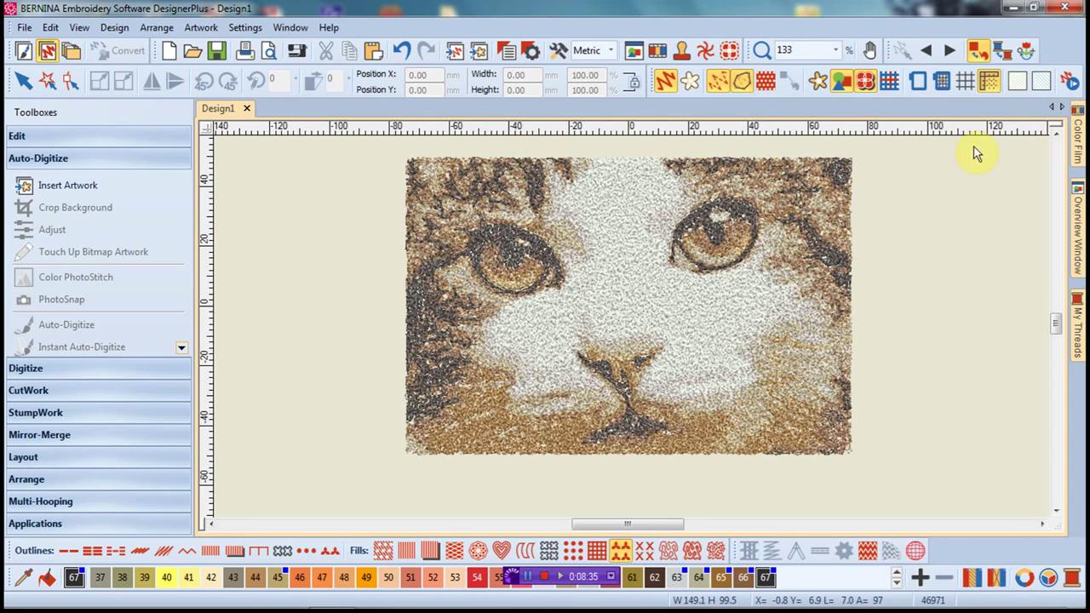
# Step: Open the Color Film docker, scroll to the bottom and select the dark colour 67 block
pyautogui.moveTo(1078, 138)
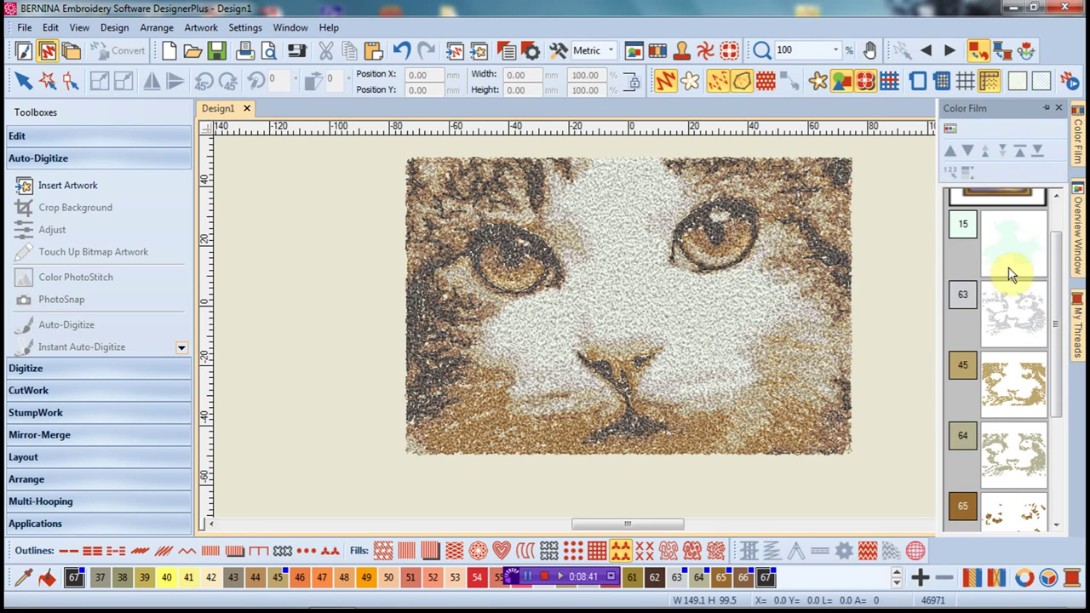
pyautogui.moveTo(1060, 247); pyautogui.dragTo(1055, 354)
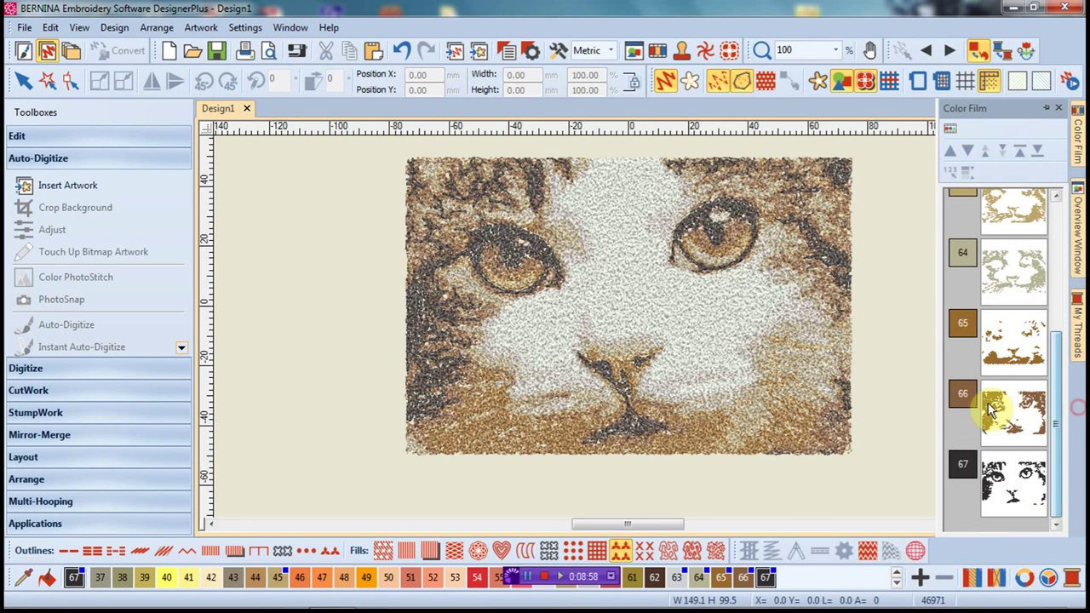
pyautogui.click(1013, 492)
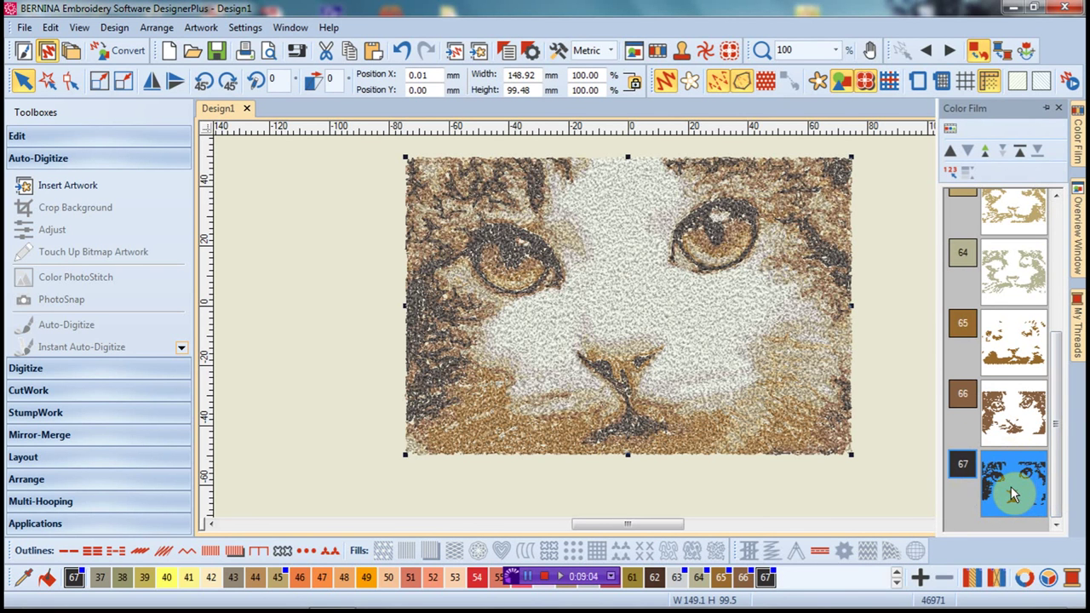
# Step: Use Hide Others on colour 67 so only its outline shows, then select colour 66
pyautogui.rightClick(1011, 486)
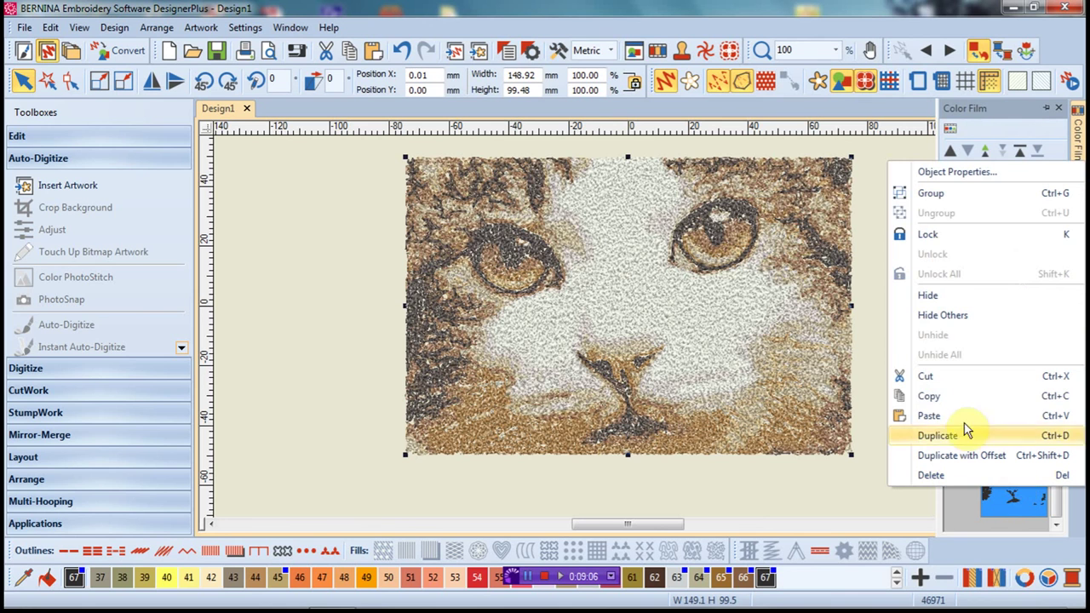
pyautogui.click(957, 316)
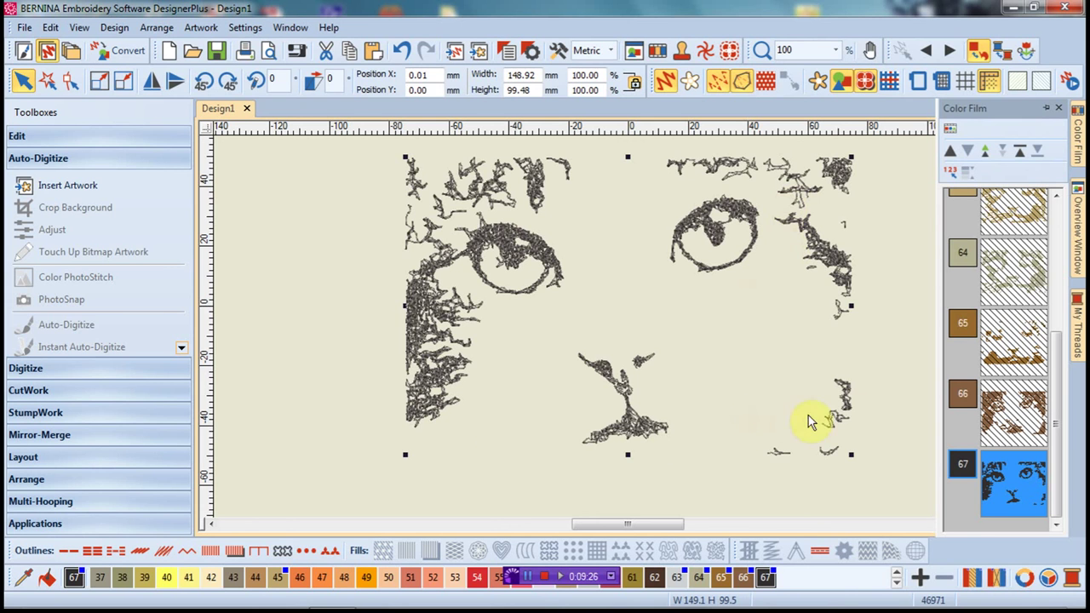
pyautogui.click(1019, 415)
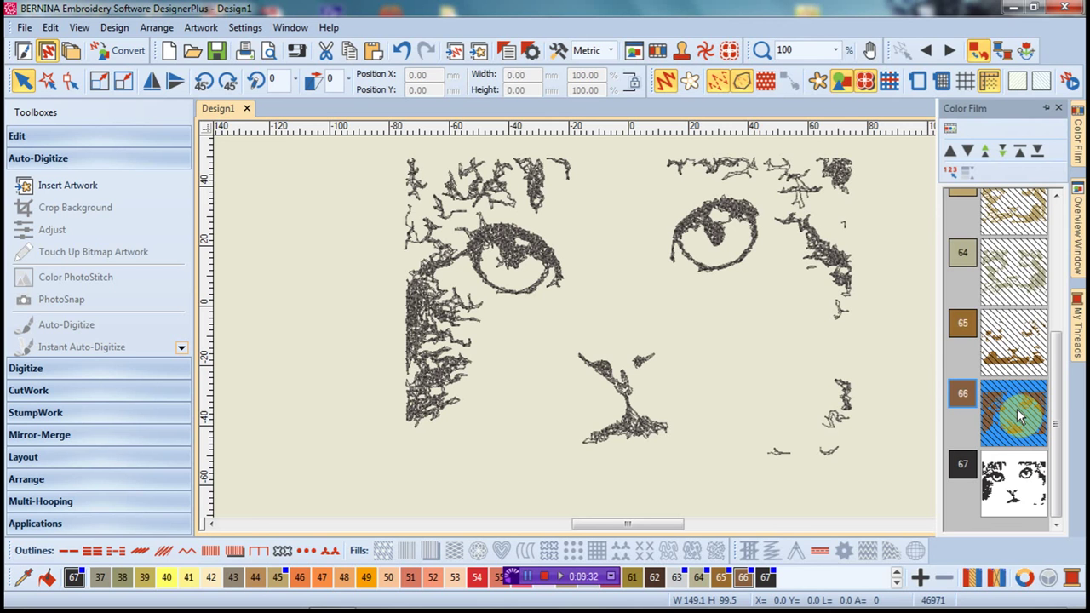
# Step: Unhide colours 66 and 64 so they display alongside colour 67
pyautogui.rightClick(1019, 414)
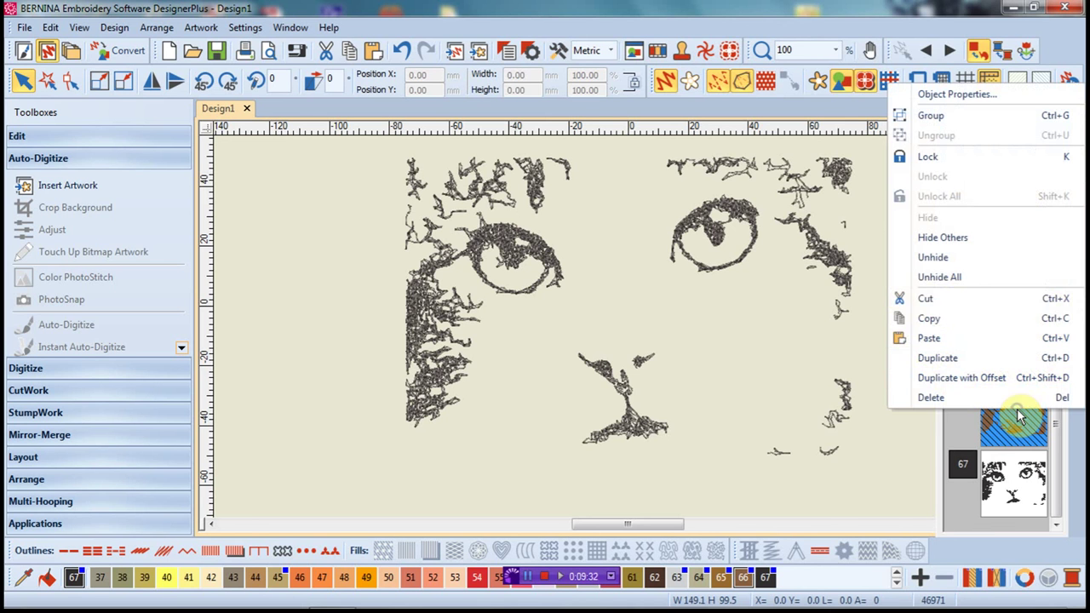
pyautogui.click(934, 258)
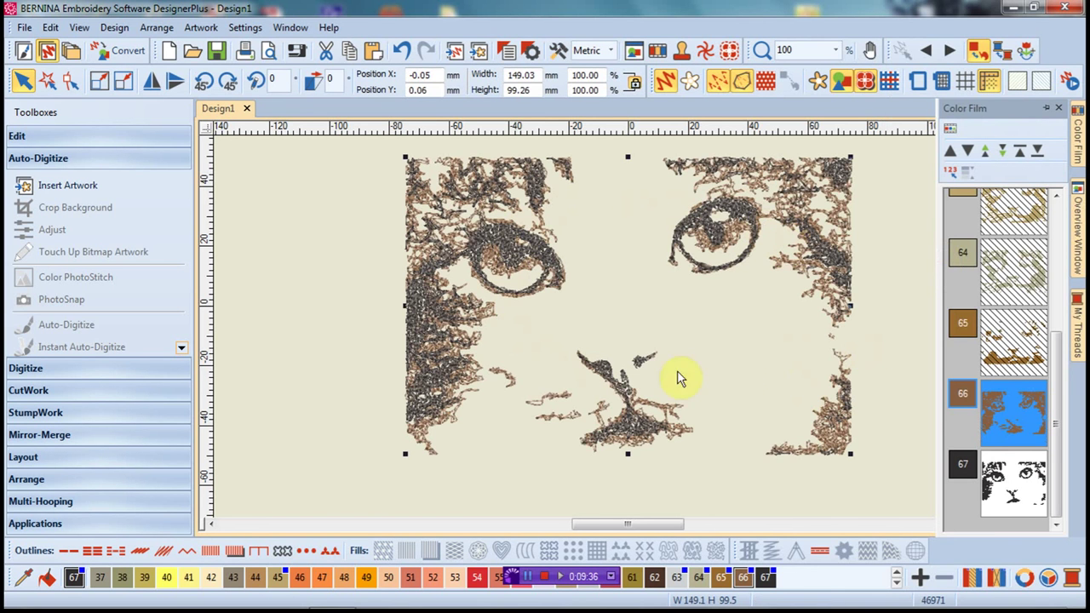
pyautogui.click(1009, 284)
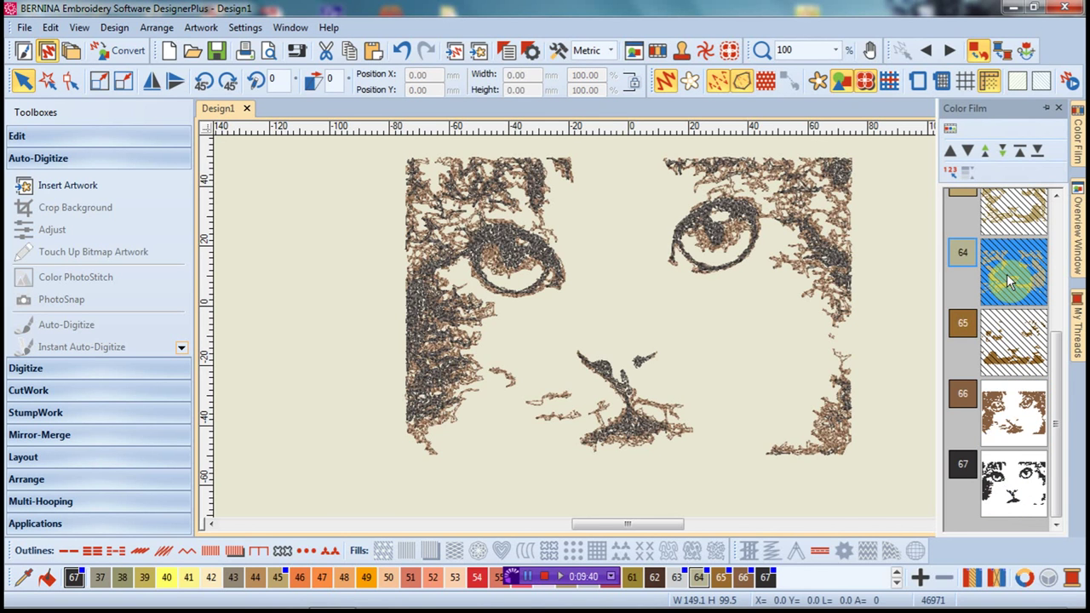
pyautogui.rightClick(1009, 283)
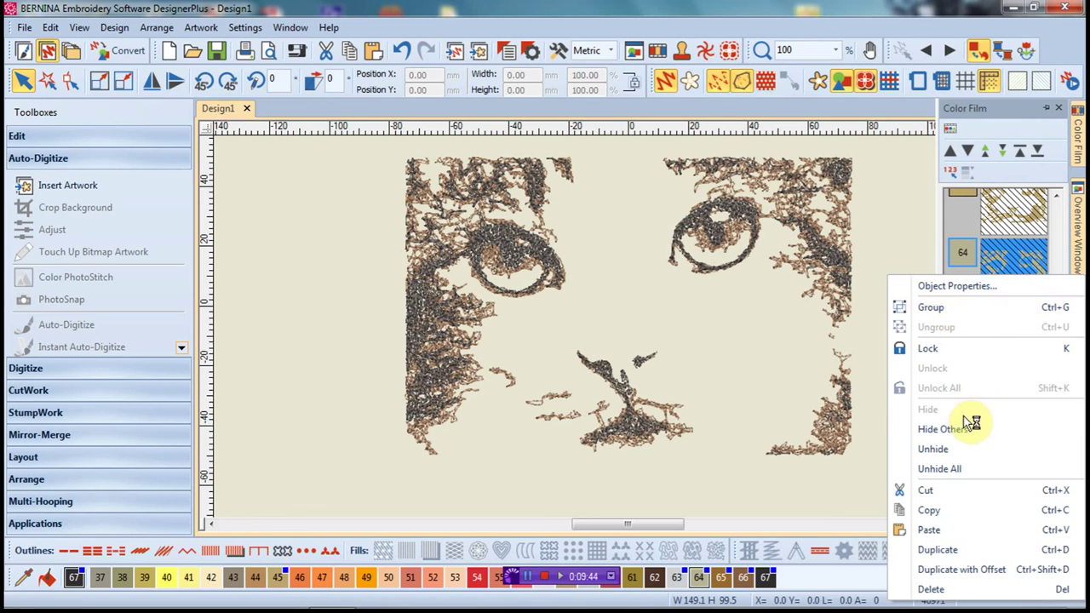
pyautogui.click(945, 449)
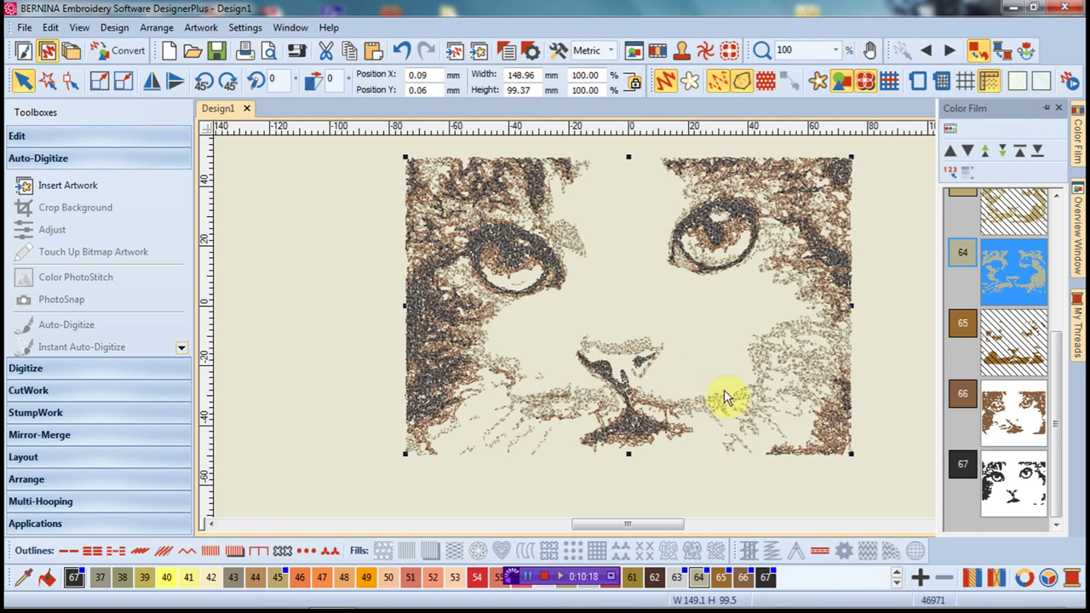
pyautogui.click(112, 29)
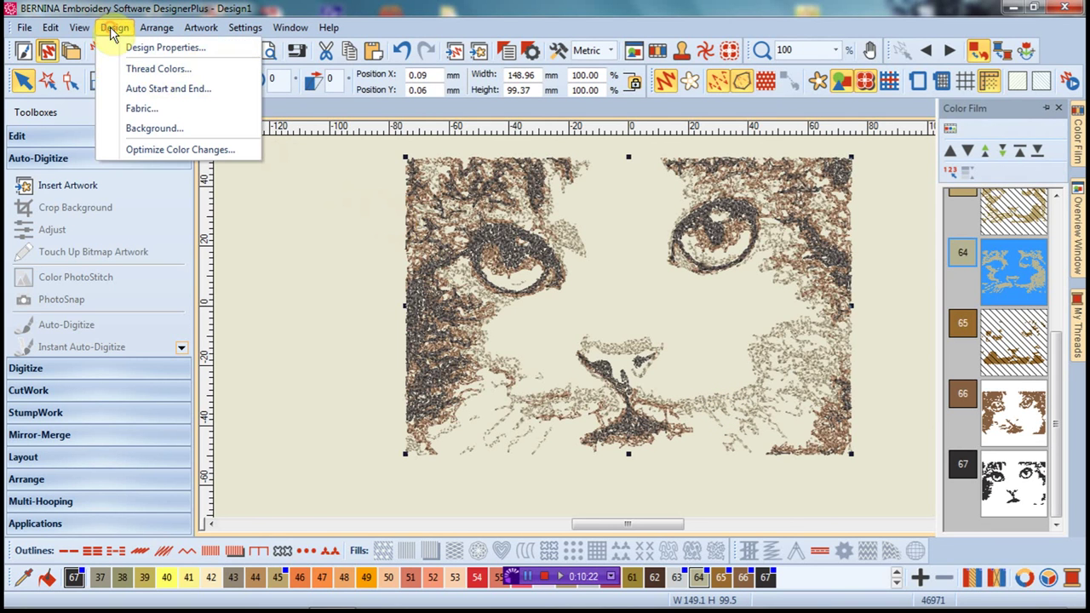
pyautogui.click(170, 44)
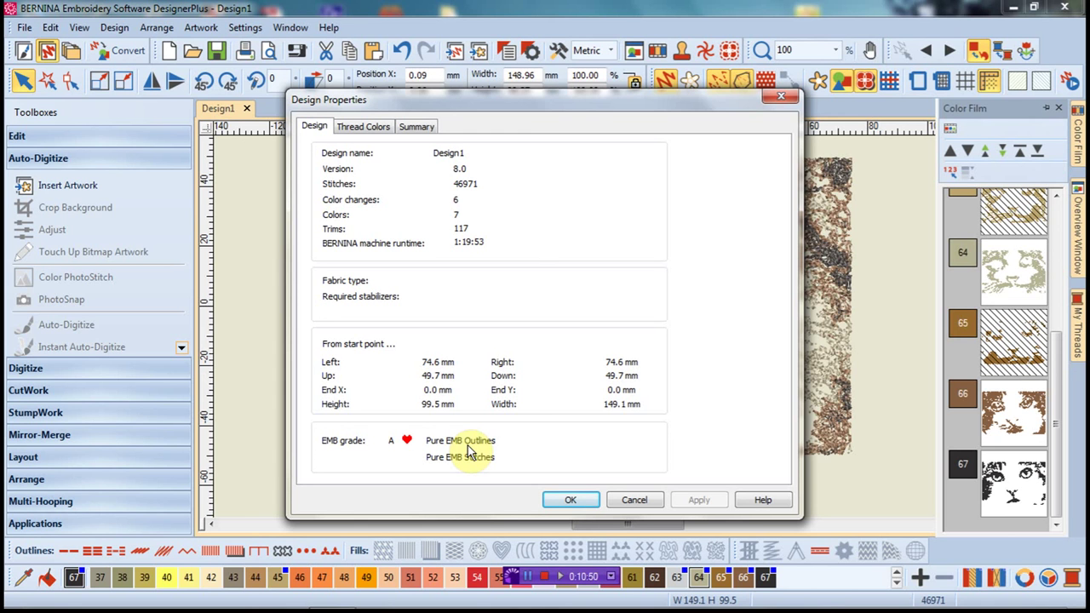
pyautogui.click(634, 500)
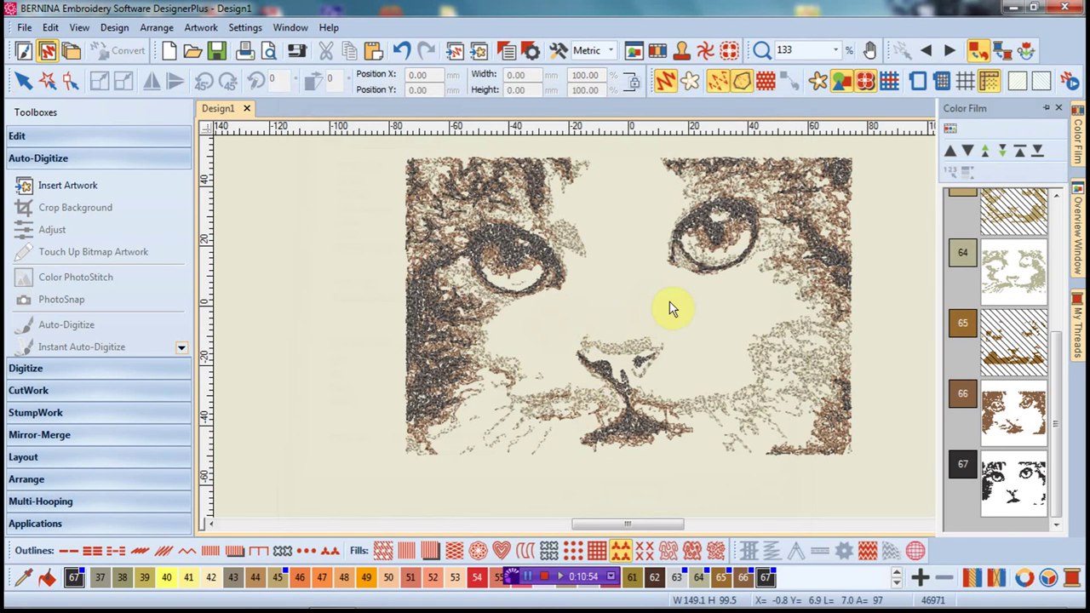